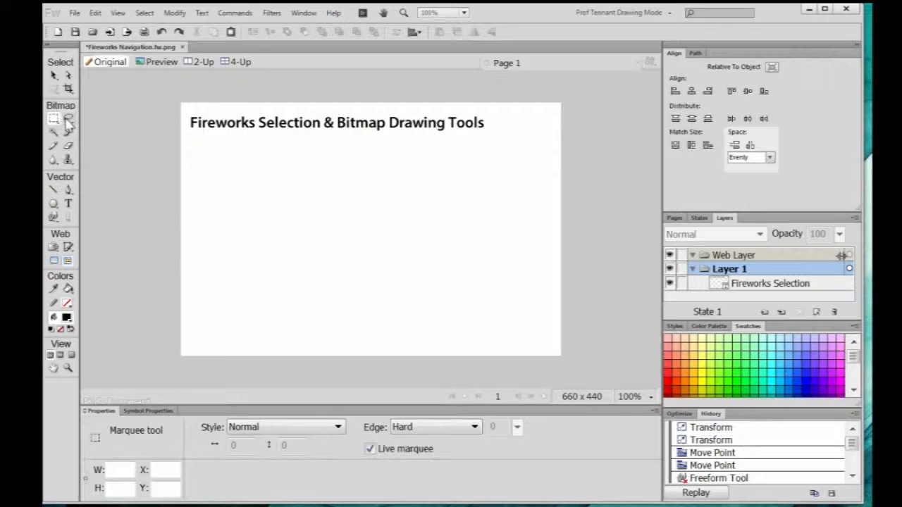
Examine the options of the Marquee, Lasso and Magic Wand selection tools
left_click(68, 120)
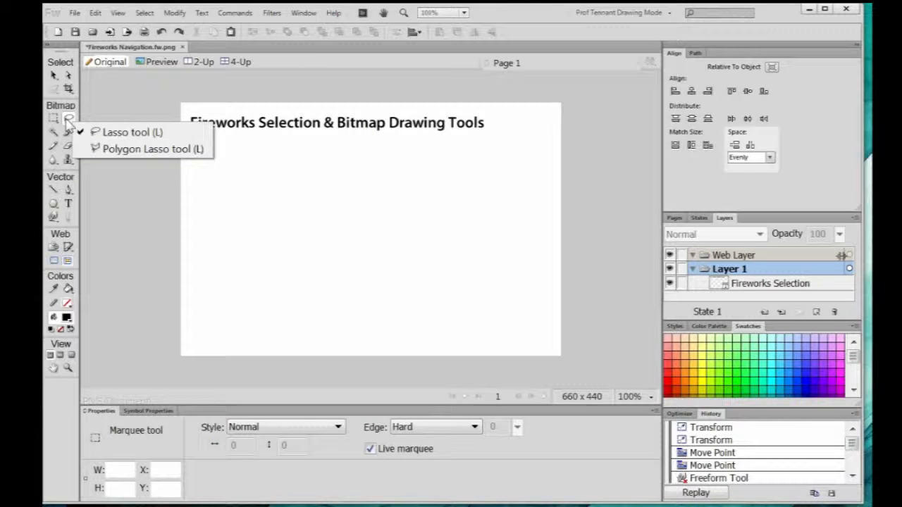
left_click(54, 121)
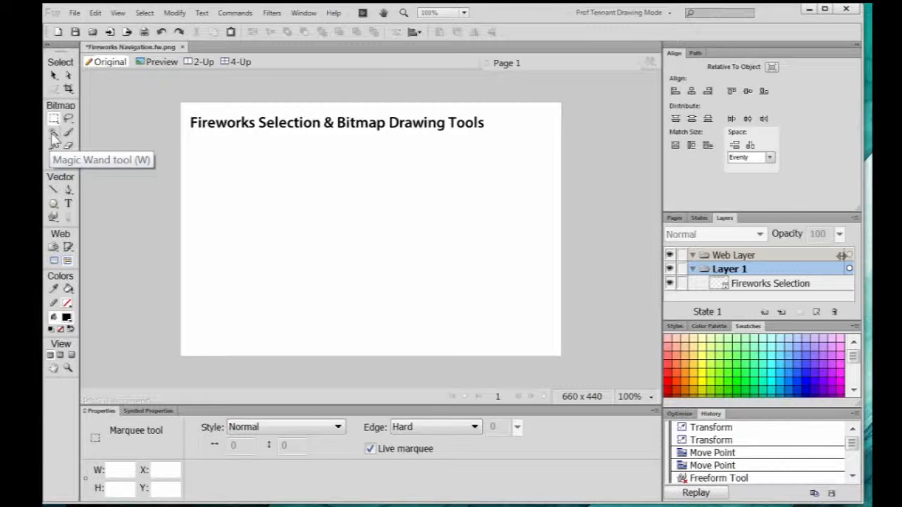
left_click(53, 134)
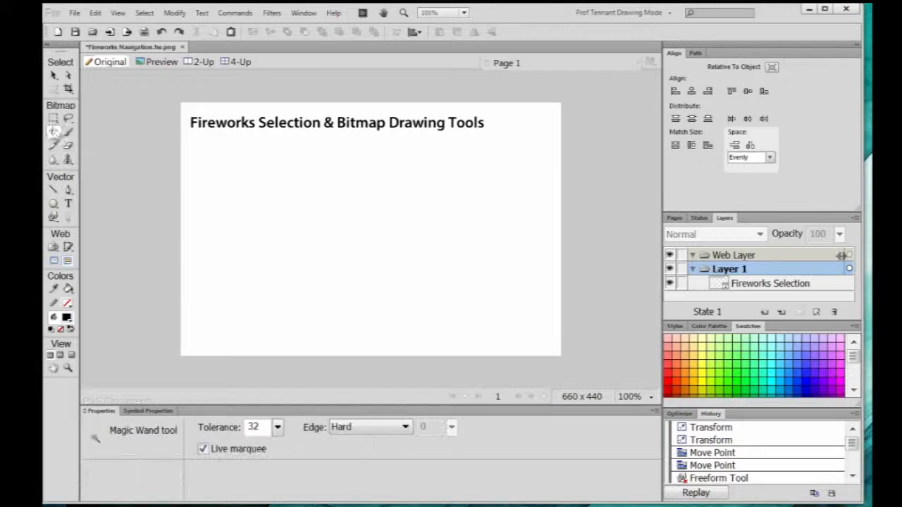
left_click(54, 119)
left_click(69, 119)
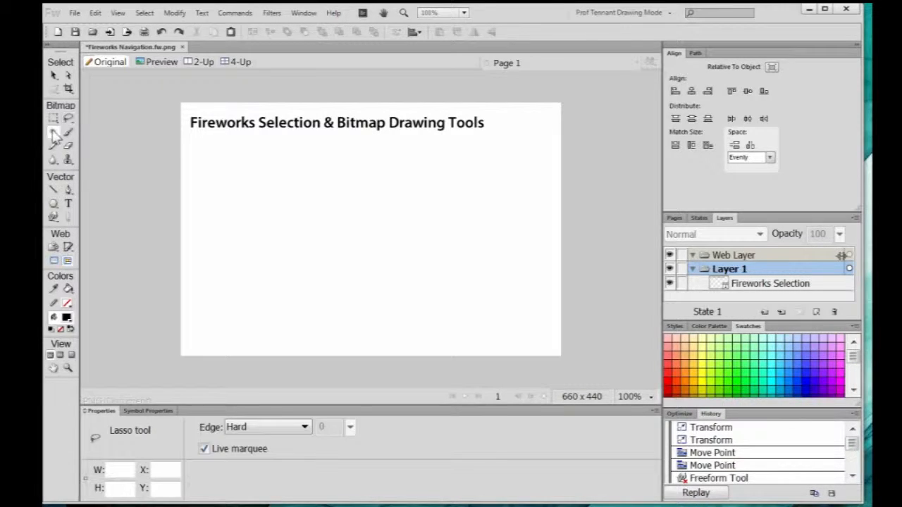
left_click(53, 134)
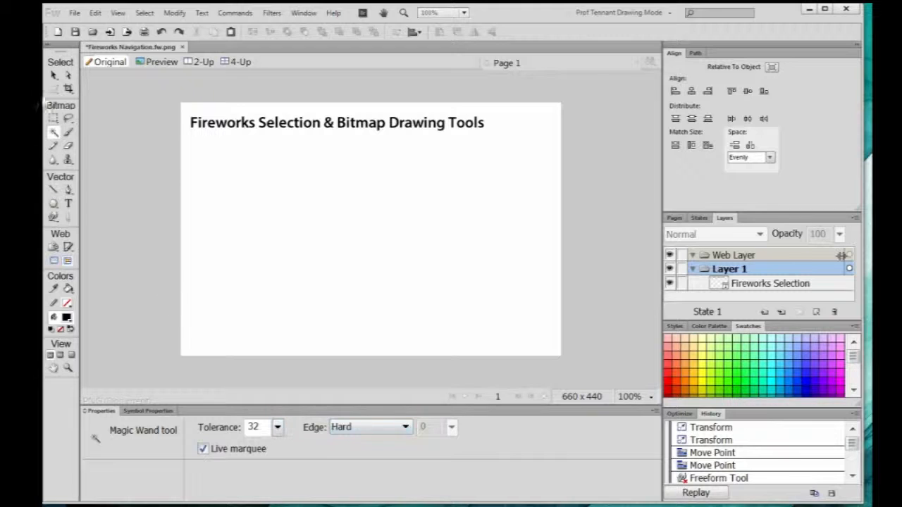
left_click(69, 119)
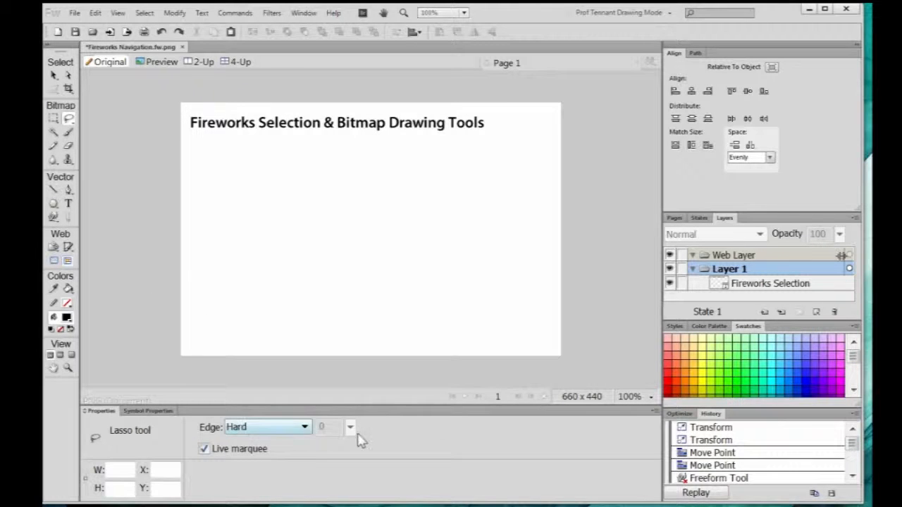
left_click(54, 119)
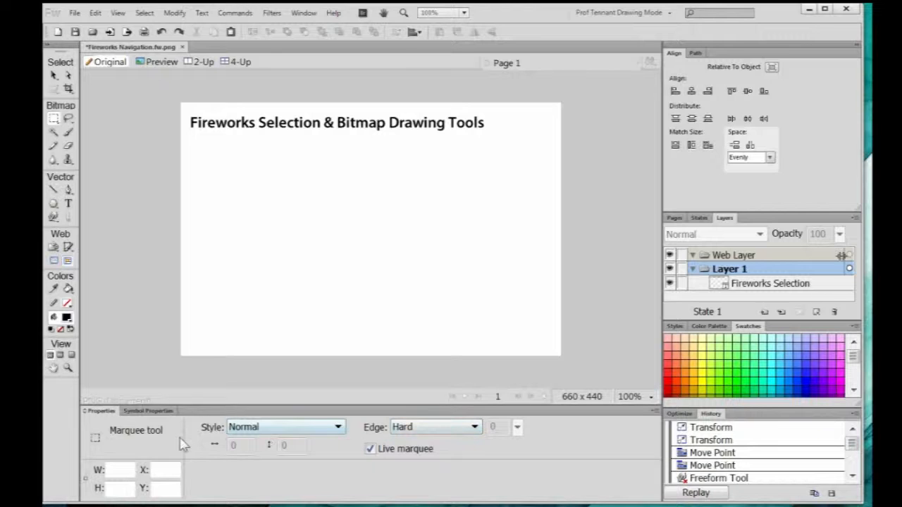
Set the bitmap Brush tool's tip size to 19 and its edge softness to 93
left_click(68, 134)
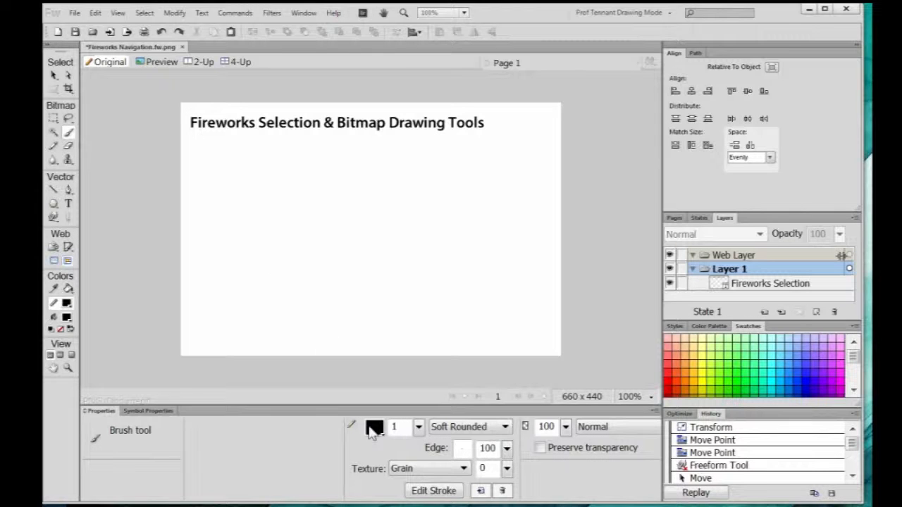
left_click(418, 429)
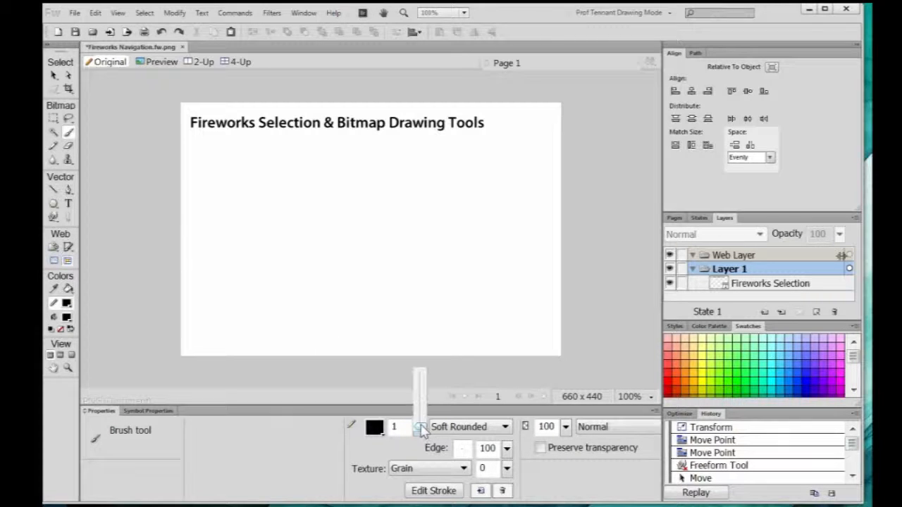
left_click_drag(421, 428, 420, 417)
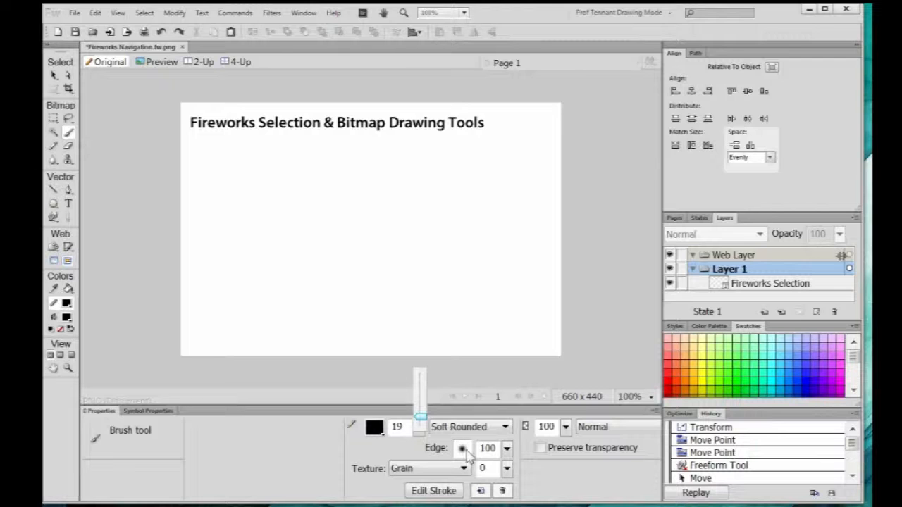
left_click(508, 449)
mouse_move(509, 456)
left_mouse_down()
mouse_move(511, 478)
mouse_move(512, 462)
left_mouse_up()
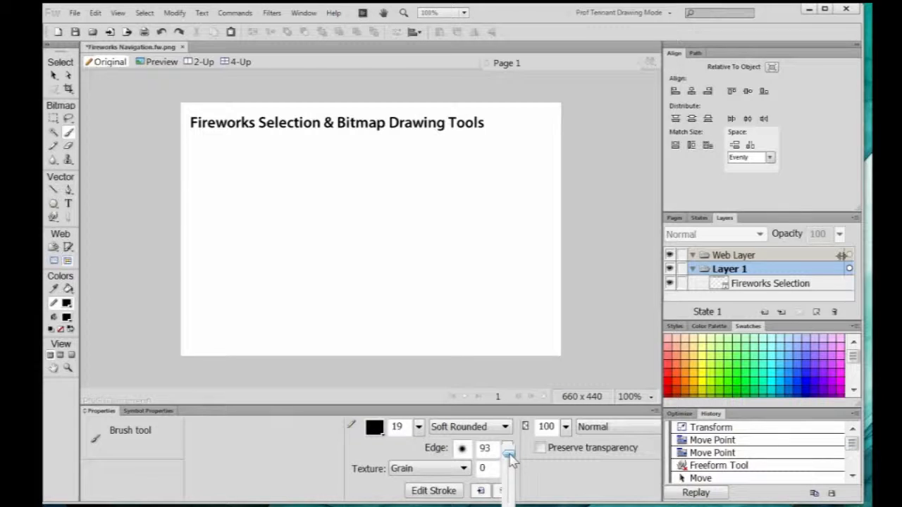
left_click(462, 477)
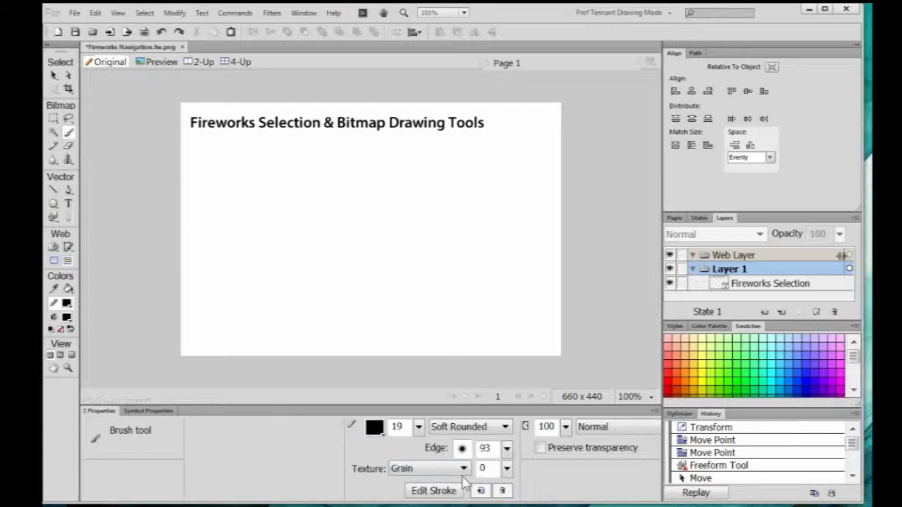
left_click(464, 475)
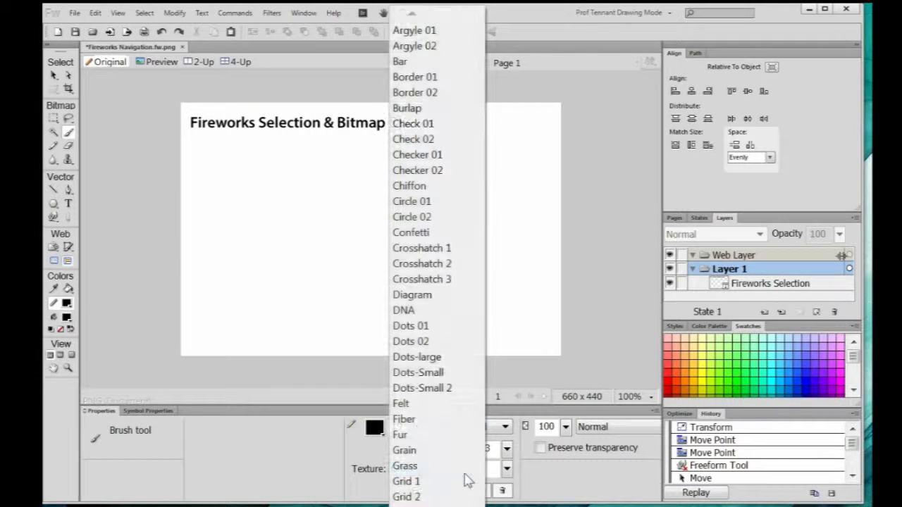
left_click(548, 485)
double_click(484, 469)
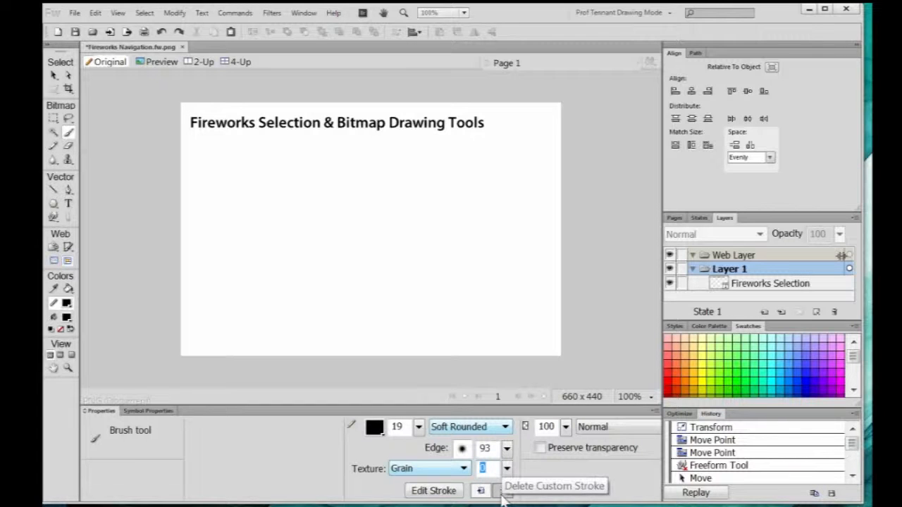
left_click(565, 428)
mouse_move(567, 426)
left_mouse_down()
mouse_move(568, 457)
mouse_move(566, 423)
left_mouse_up()
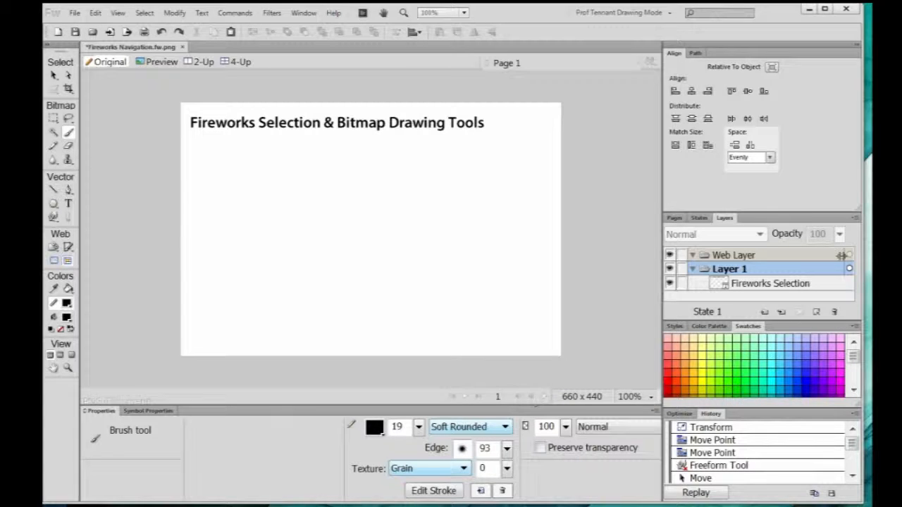
Paint a closed, rounded freehand outline in bright blue on the canvas below the title
left_click(69, 304)
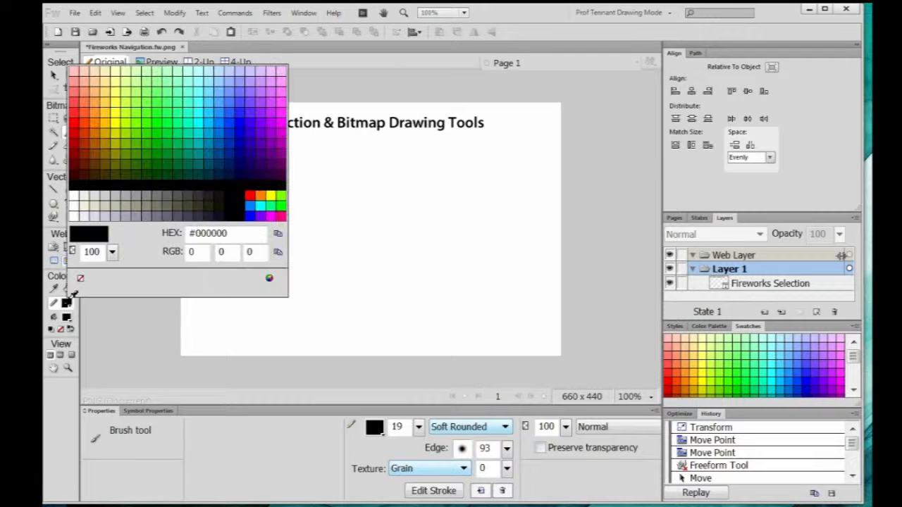
left_click(229, 125)
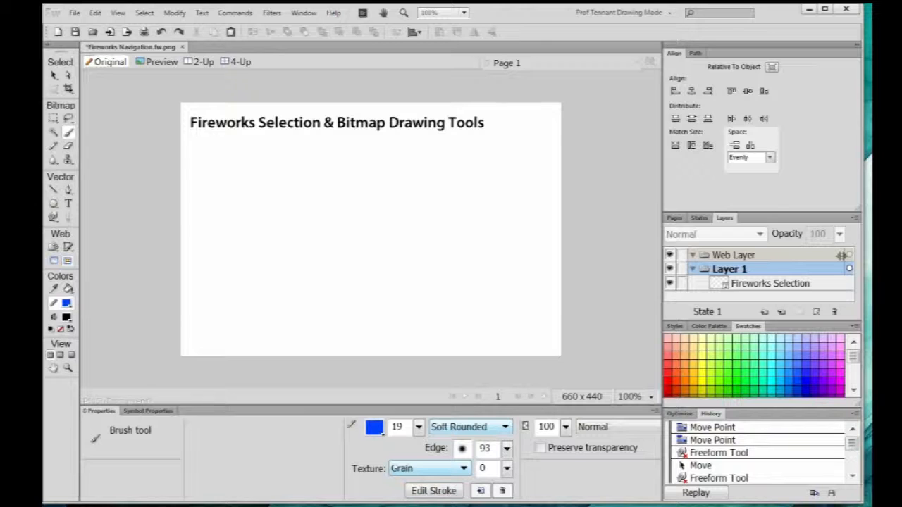
mouse_move(230, 202)
left_mouse_down()
mouse_move(284, 182)
mouse_move(318, 191)
mouse_move(348, 221)
mouse_move(348, 273)
mouse_move(330, 294)
mouse_move(279, 304)
mouse_move(239, 284)
mouse_move(248, 244)
mouse_move(243, 212)
mouse_move(222, 220)
left_mouse_up()
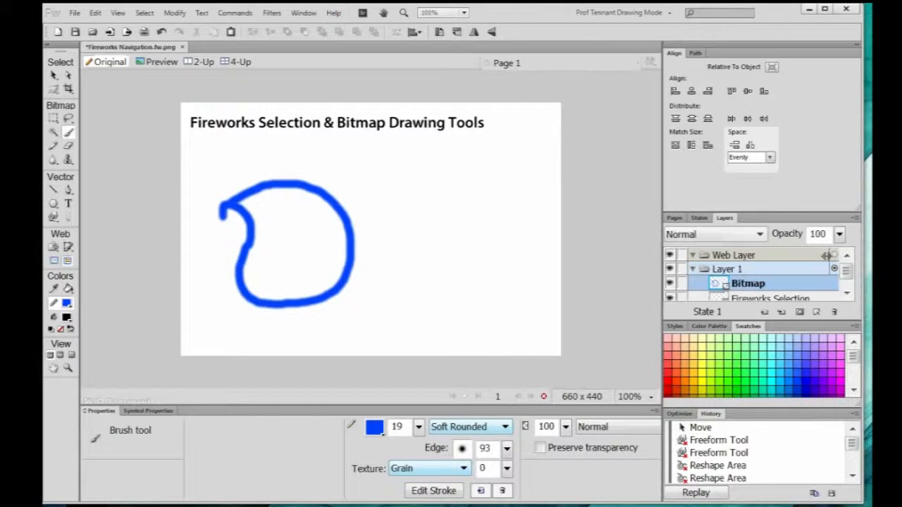
Fill the interior of the blue outline with black using the Paint Bucket
left_click(67, 318)
left_click(96, 258)
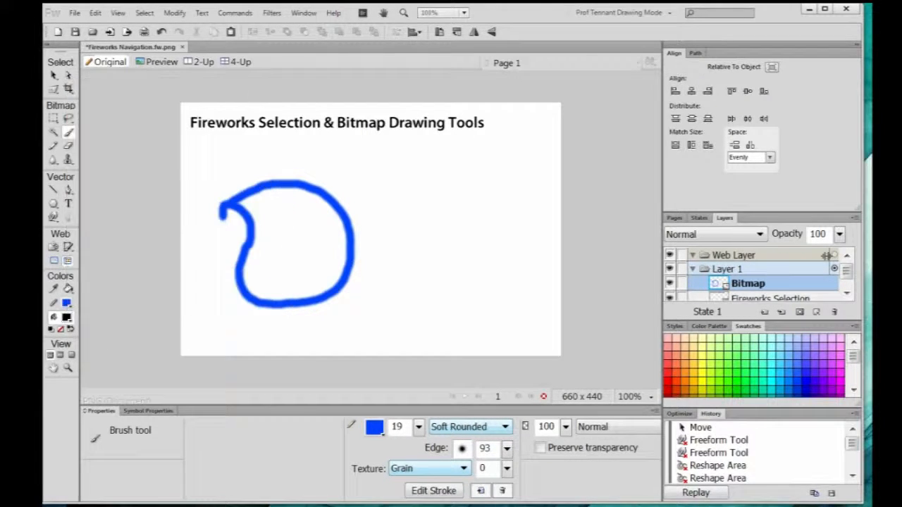
left_click(69, 291)
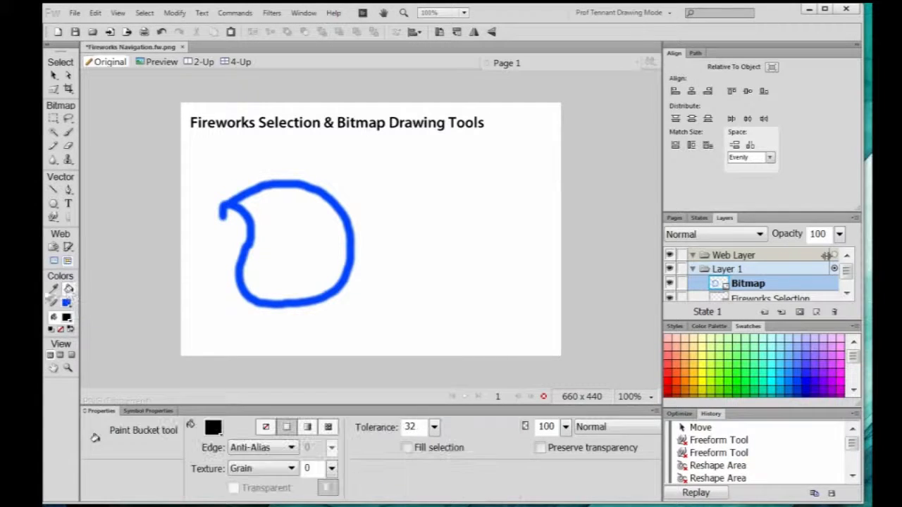
left_click(299, 222)
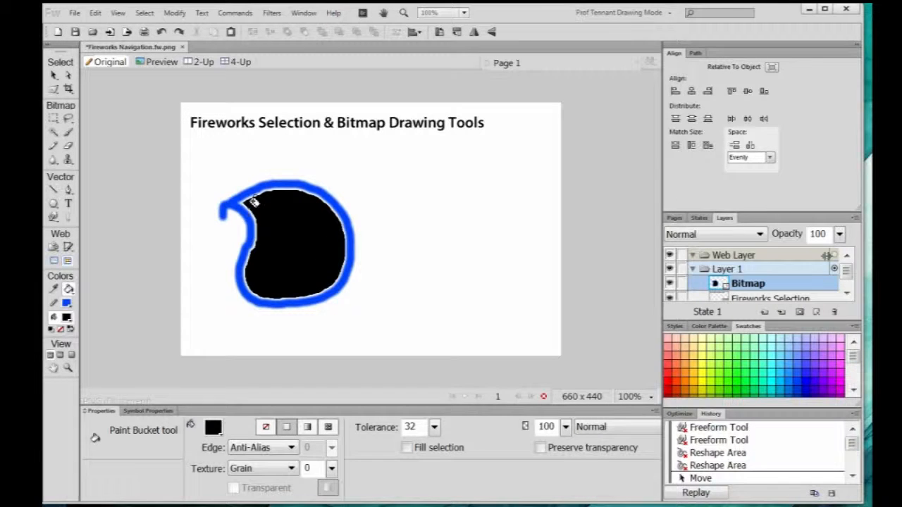
Examine the edge between the black fill and the blue outline at up to 800% magnification
key("alt")
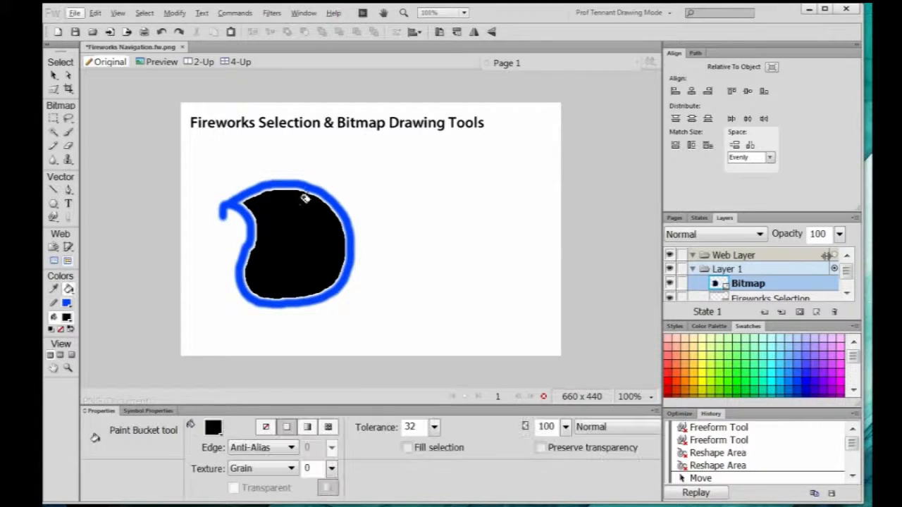
key("ctrl")
scroll(303, 218, "up", 4)
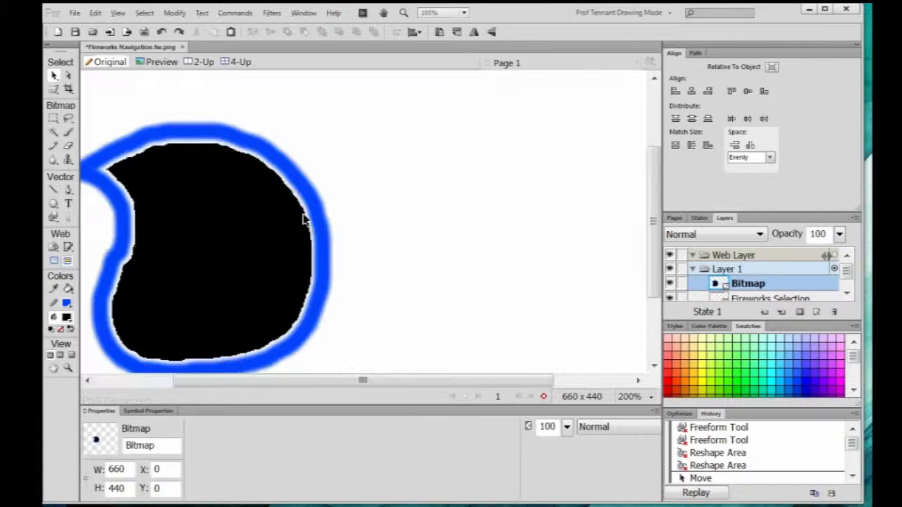
left_click_drag(280, 317, 423, 306)
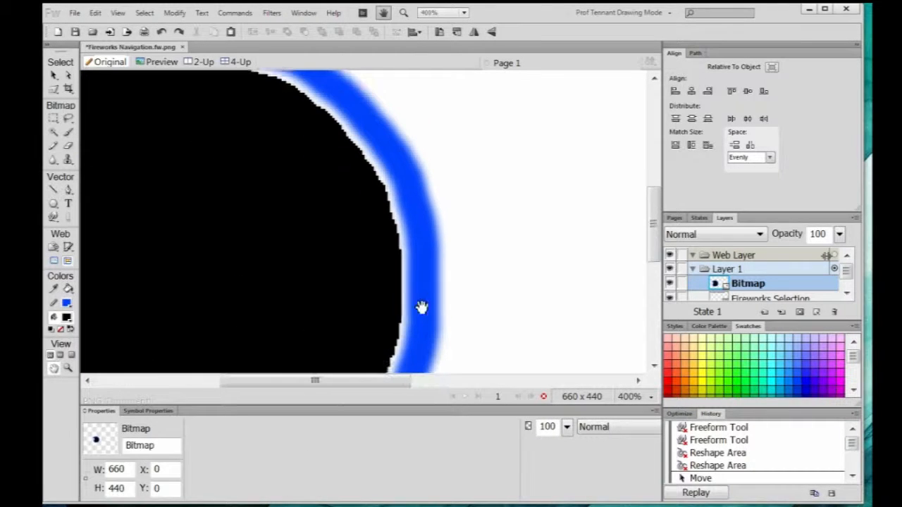
scroll(407, 315, "up", 2)
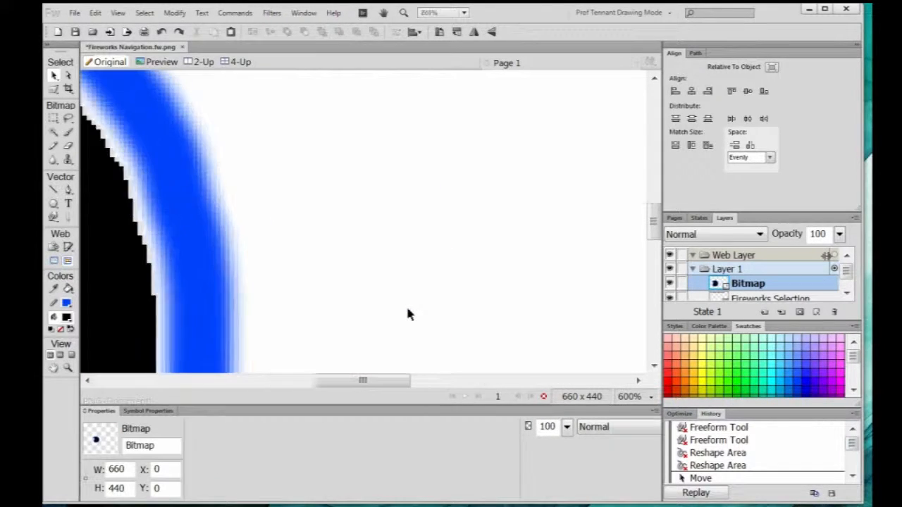
key("space")
left_click_drag(199, 315, 350, 277)
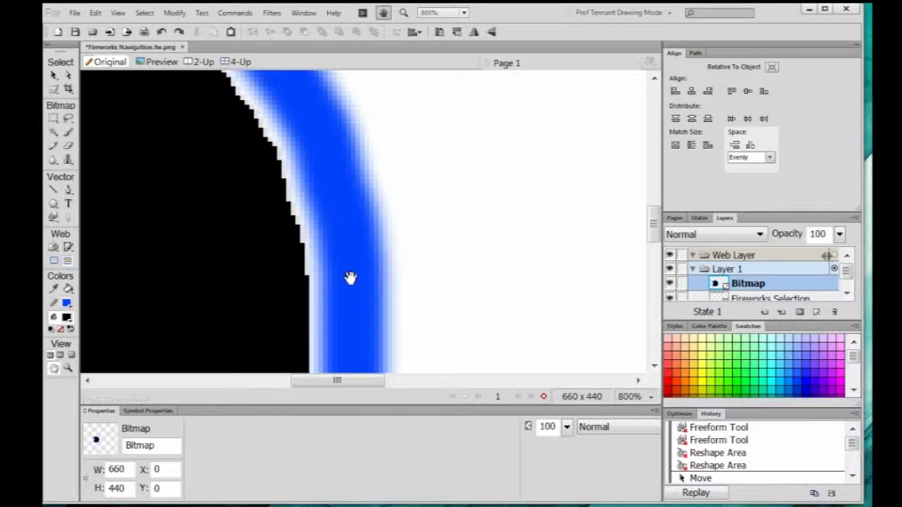
Move the painted bitmap slightly to X 66, Y 134 and fit the whole canvas in view
left_click(52, 76)
key("Delete")
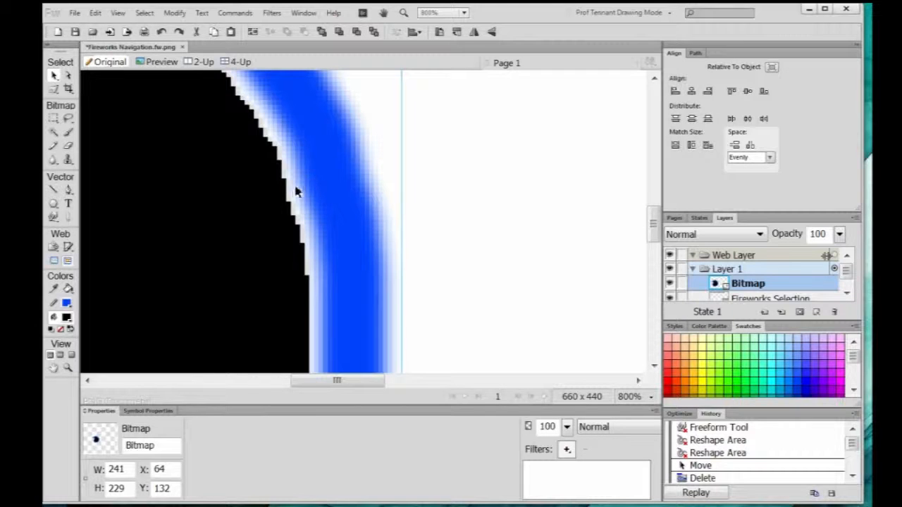
mouse_move(278, 163)
left_mouse_down()
mouse_move(278, 177)
mouse_move(287, 172)
left_mouse_up()
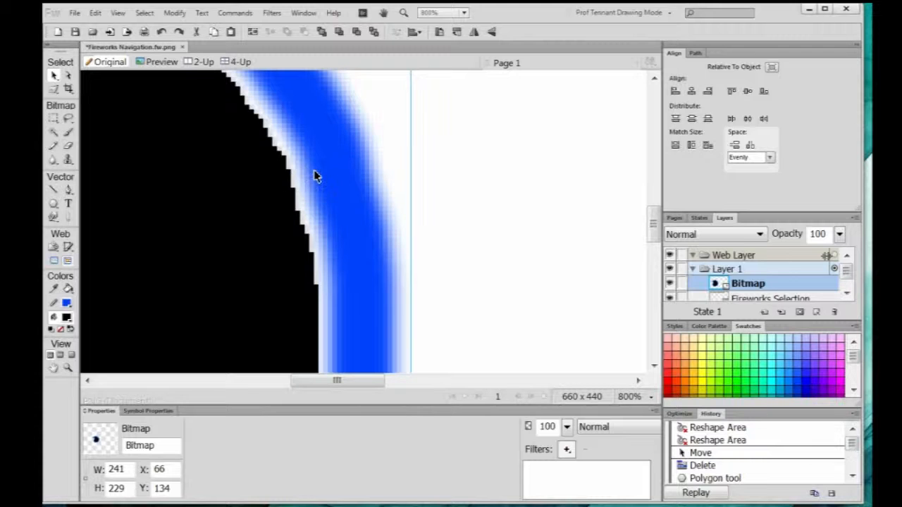
key("ctrl+0")
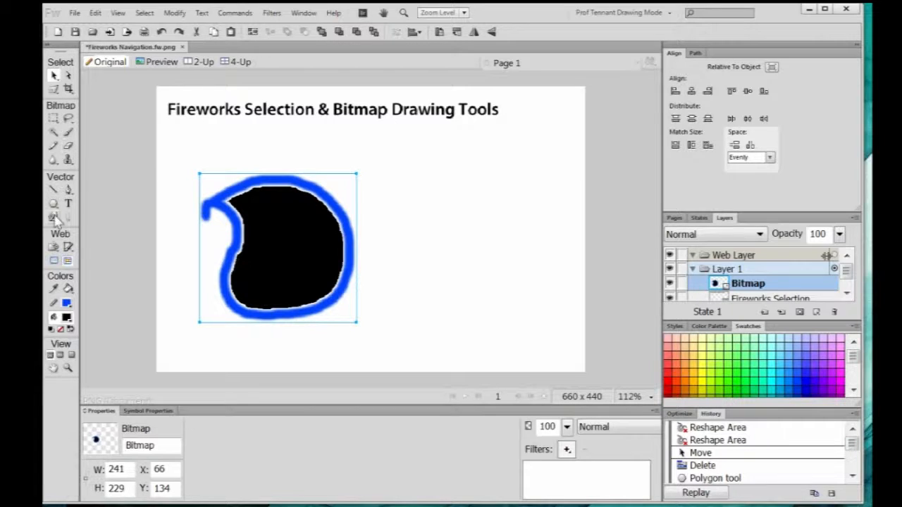
Sample the outline's blue as the fill colour with the Eyedropper and refill the shape's interior with it using the Paint Bucket
left_click(67, 302)
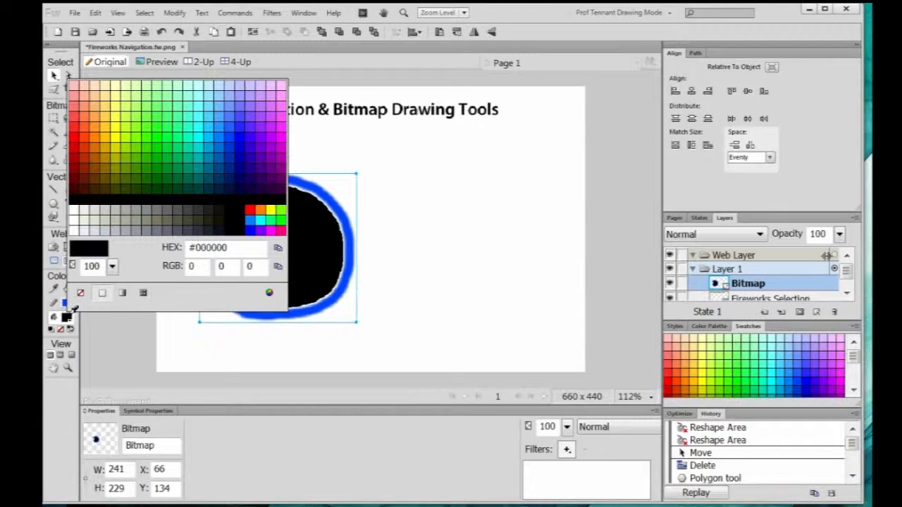
left_click(74, 308)
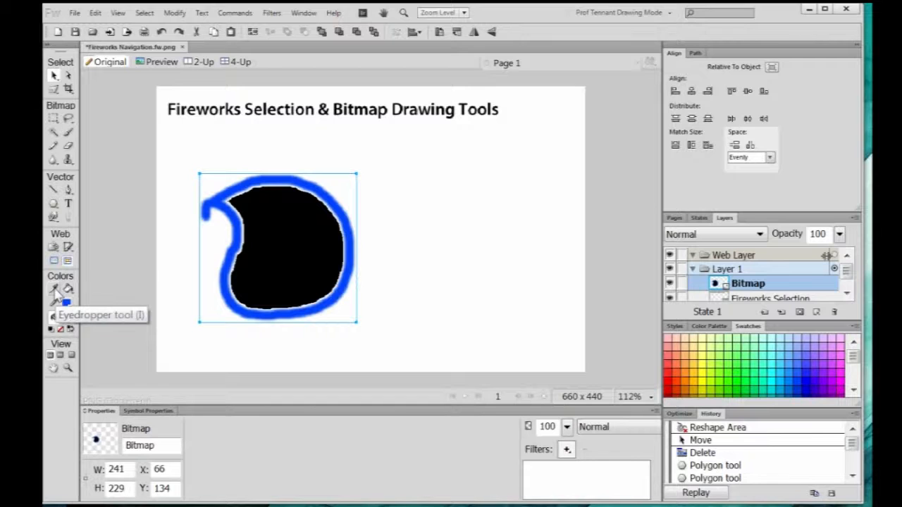
left_click(56, 291)
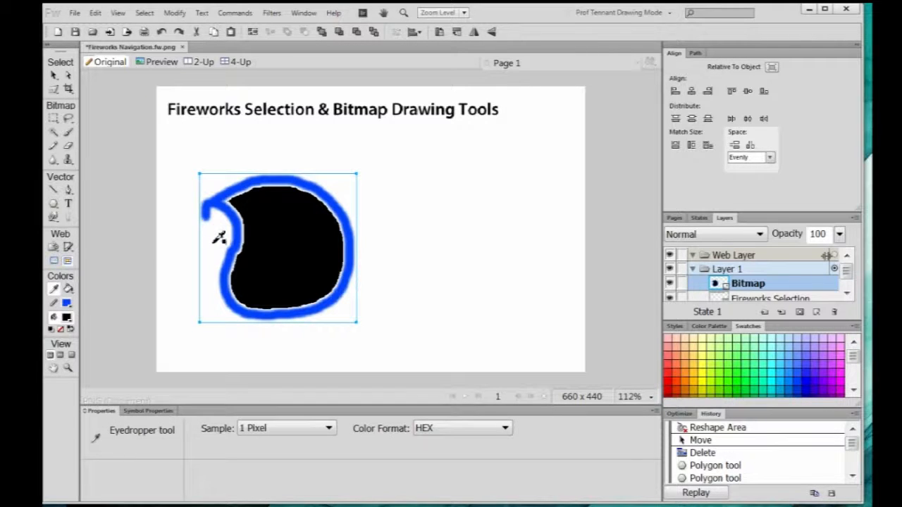
left_click(236, 253)
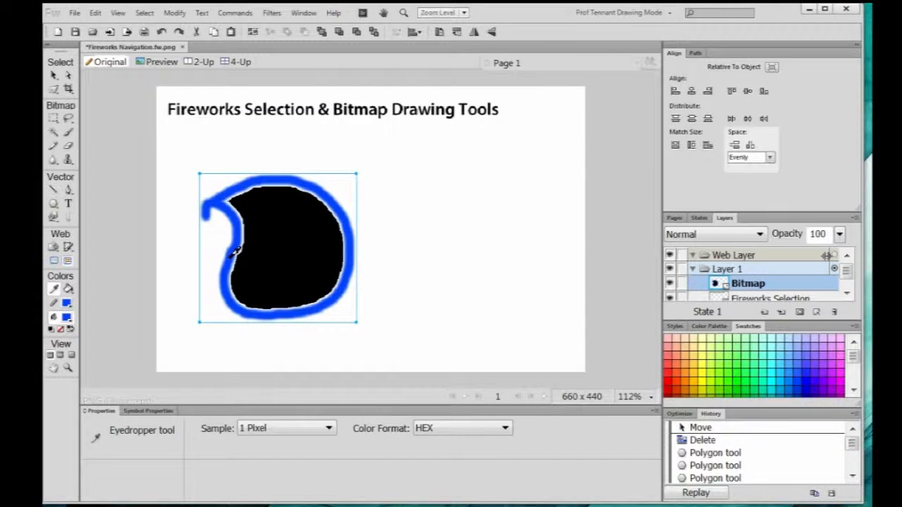
left_click(68, 288)
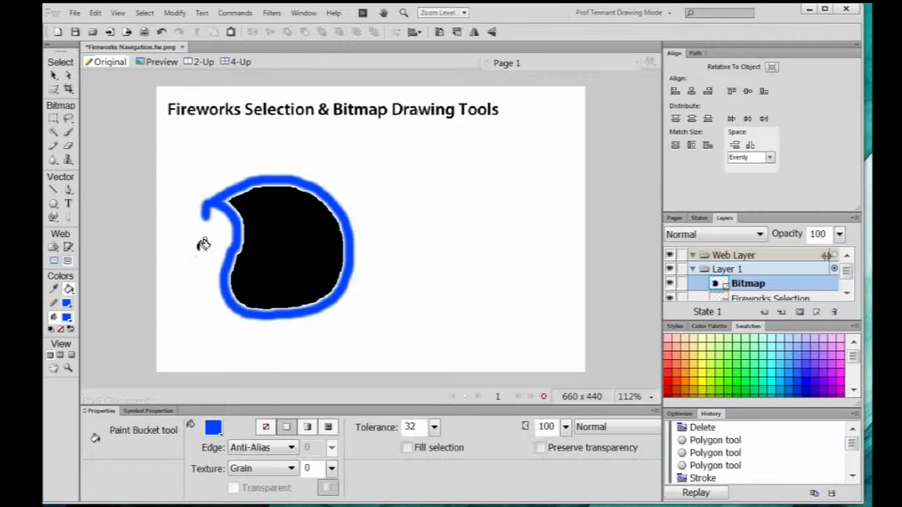
left_click(296, 228)
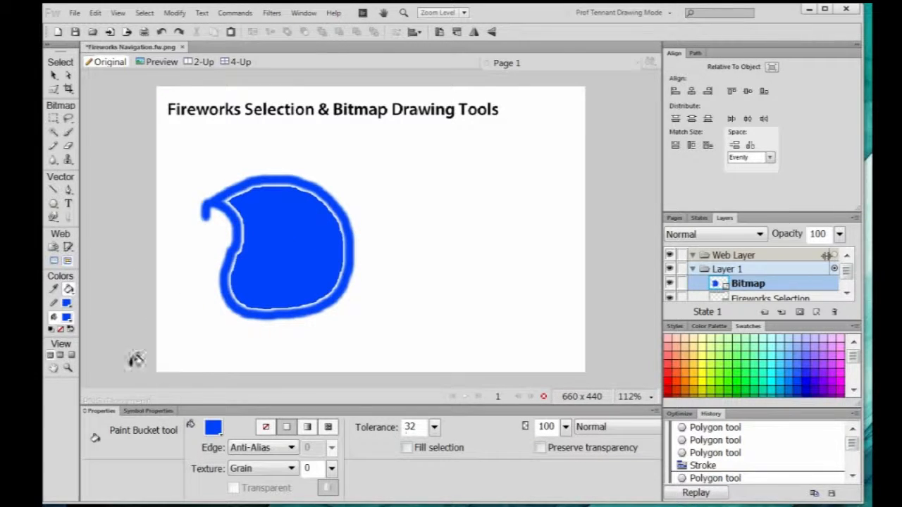
Draw a jagged blue Pencil line beside the filled shape and a second one below it with anti-aliasing enabled
left_click(54, 147)
mouse_move(350, 169)
left_mouse_down()
mouse_move(396, 205)
mouse_move(425, 177)
mouse_move(472, 200)
left_mouse_up()
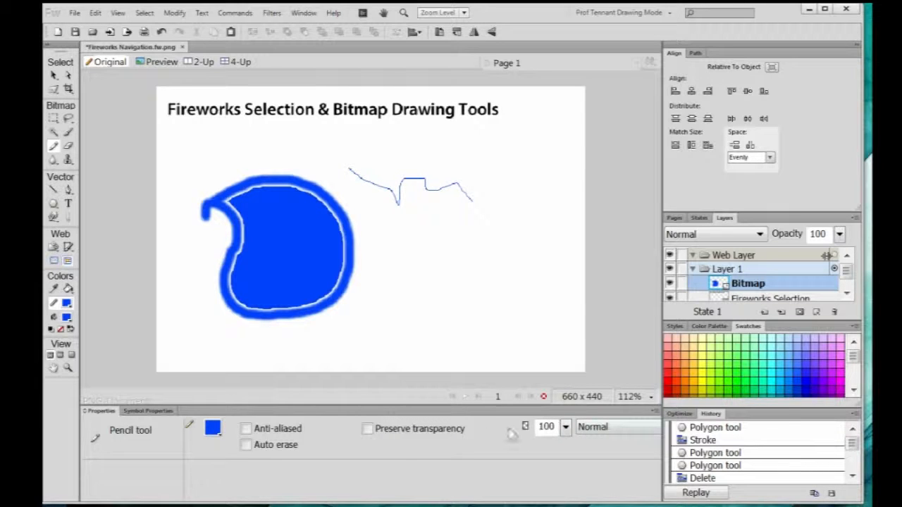
left_click(246, 430)
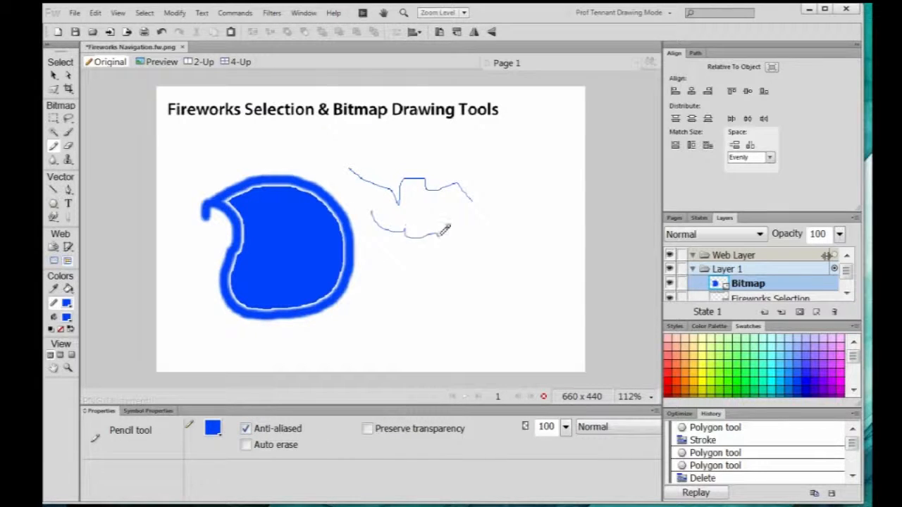
left_click_drag(444, 229, 501, 233)
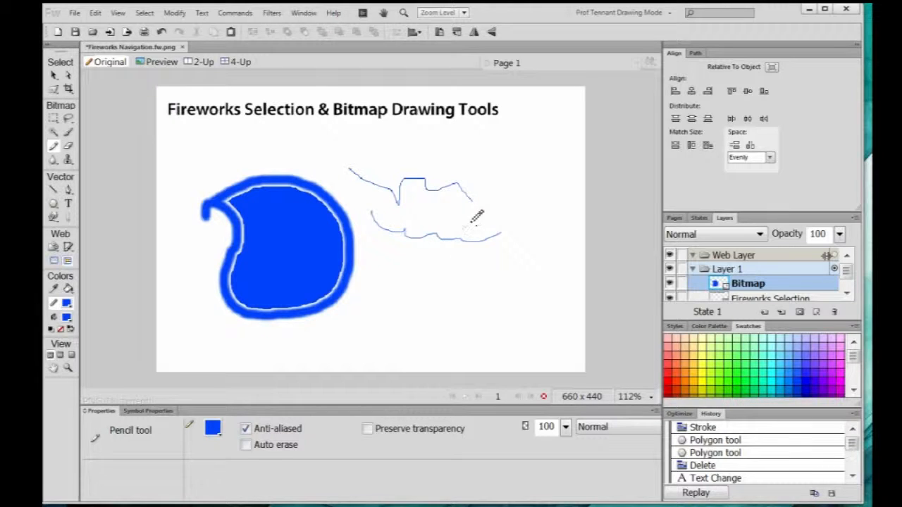
Compare the edges of the plain and the anti-aliased Pencil lines at 400% magnification
key("alt")
key("ctrl")
key("ctrl")
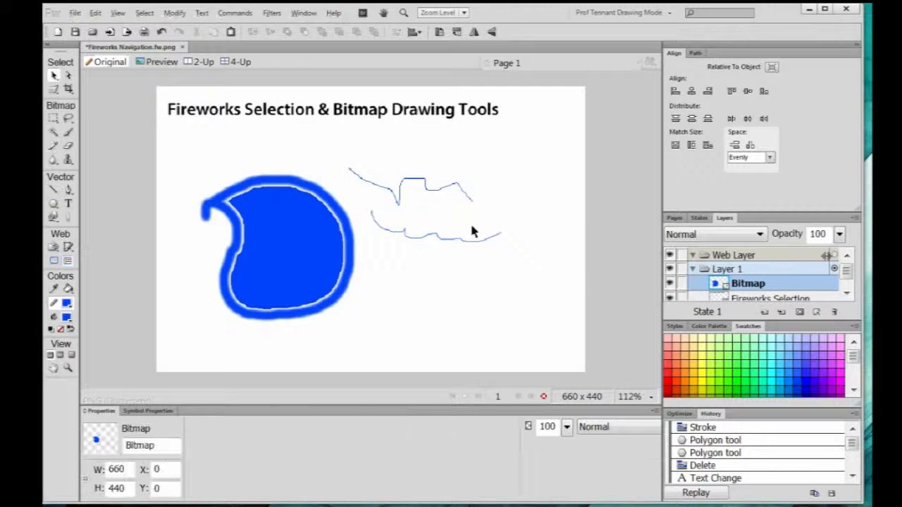
key("ctrl+equal")
key("ctrl+equal")
key("ctrl+equal")
key("ctrl+equal")
key("space")
left_click_drag(519, 135, 339, 191)
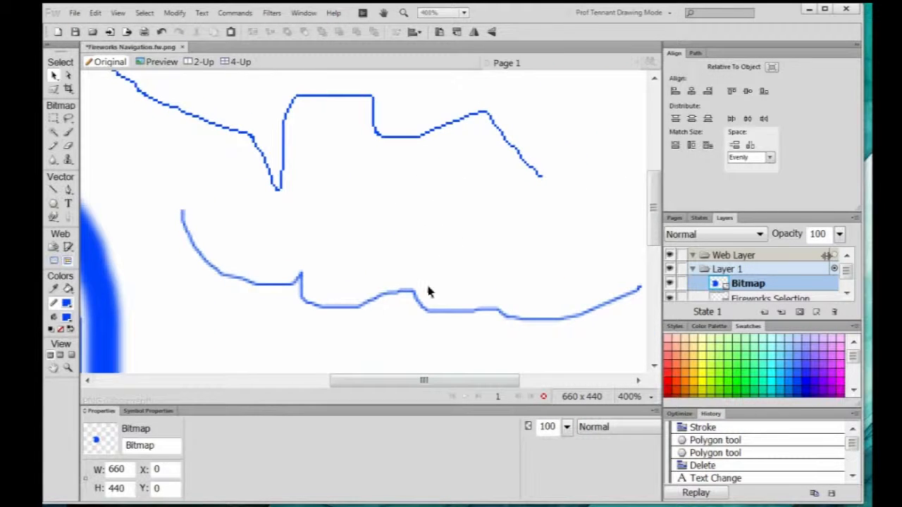
key("b")
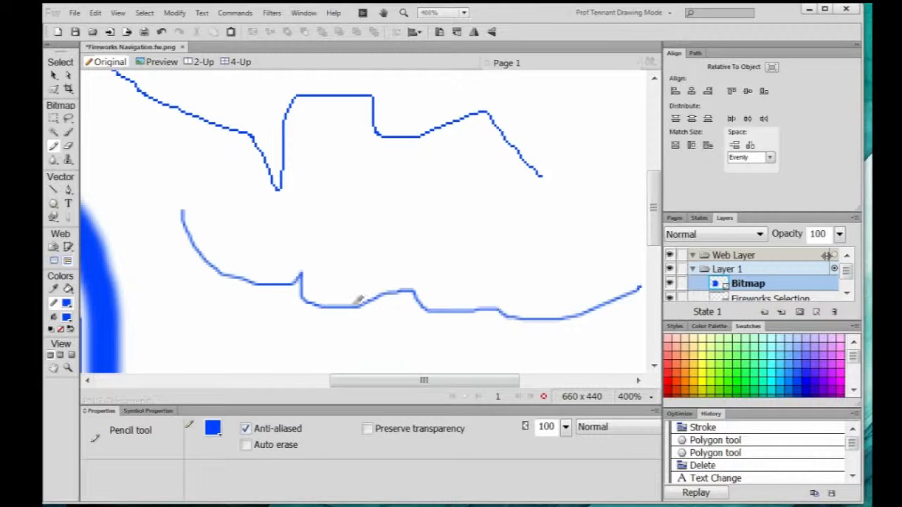
left_click(245, 429)
left_click(245, 429)
key("ctrl+0")
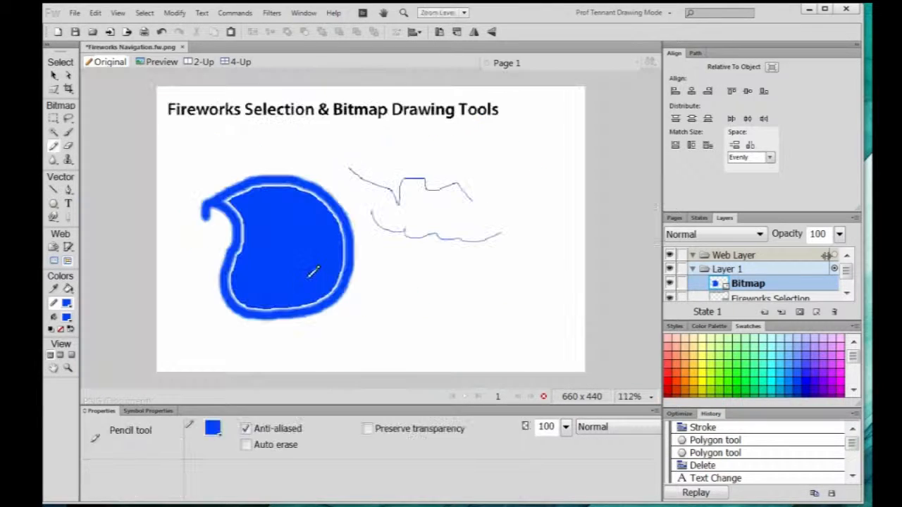
Erase a wavy stroke across the blue shape, and a short one through its right-hand outline with the Eraser edge set to 0
left_click(69, 147)
mouse_move(230, 233)
left_mouse_down()
mouse_move(278, 232)
mouse_move(336, 263)
left_mouse_up()
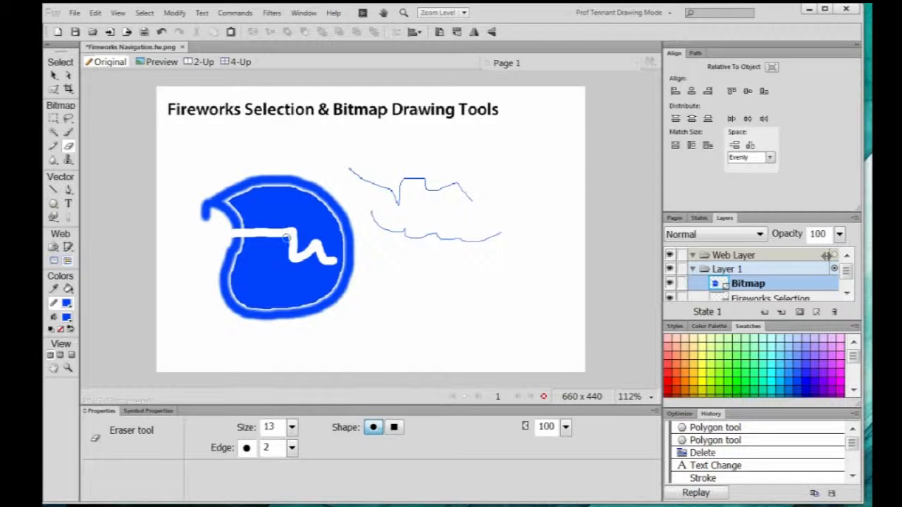
key("ctrl+equal")
key("ctrl+equal")
key("ctrl+equal")
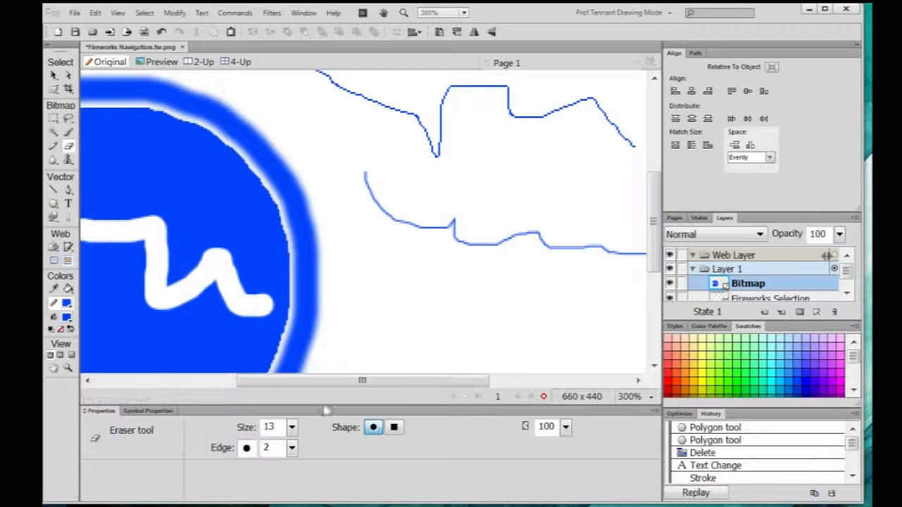
left_click(293, 450)
left_click_drag(295, 456, 296, 463)
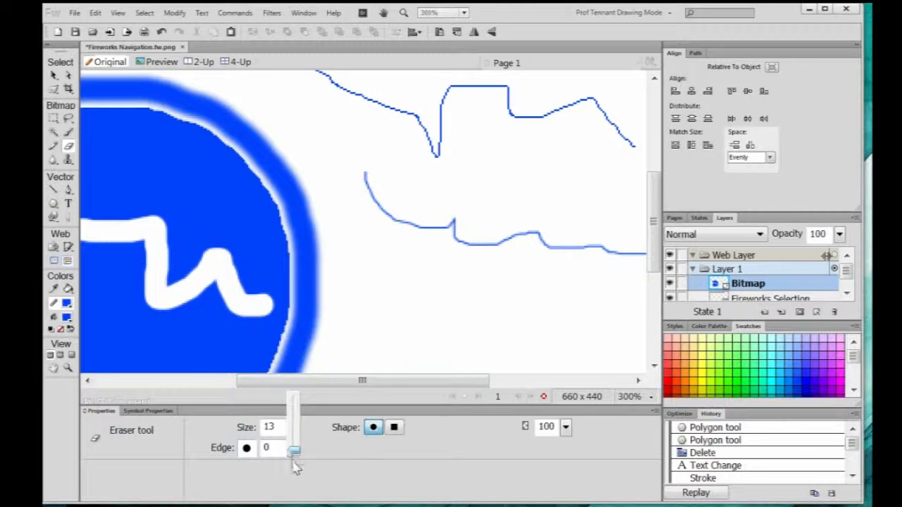
left_click_drag(337, 260, 246, 259)
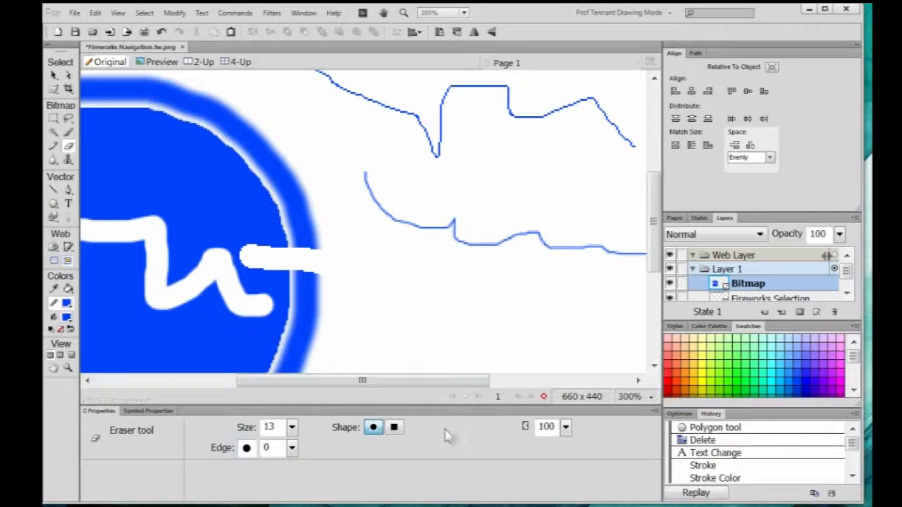
Erase two zigzag strokes in the upper part of the blue fill with a square Eraser, the second with edge 35
left_click(394, 427)
mouse_move(220, 181)
left_mouse_down()
mouse_move(203, 214)
mouse_move(179, 175)
mouse_move(147, 187)
left_mouse_up()
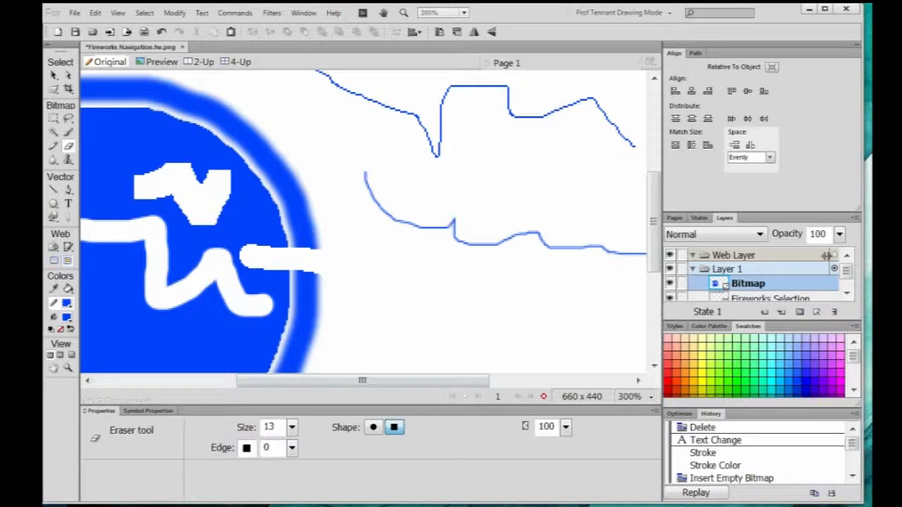
left_click_drag(292, 452, 292, 428)
mouse_move(166, 125)
left_mouse_down()
mouse_move(130, 166)
mouse_move(125, 140)
left_mouse_up()
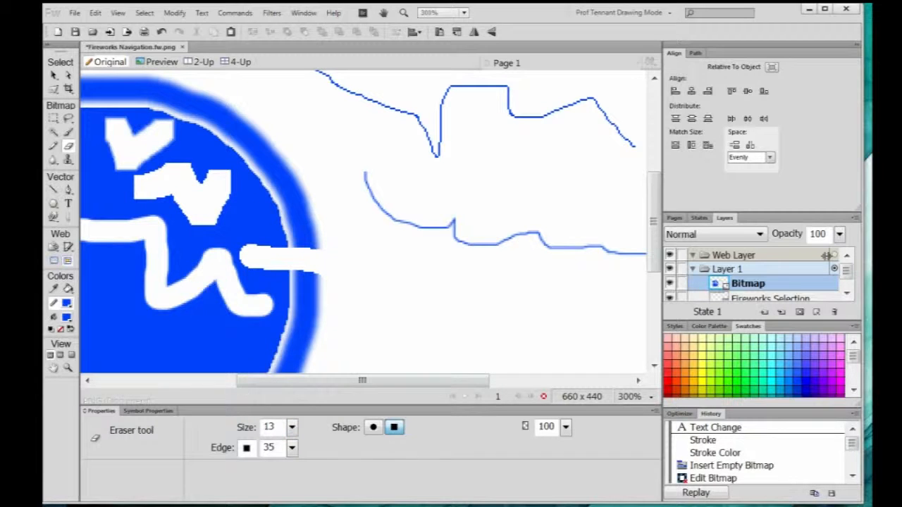
Set the Eraser opacity to 54 and partially erase a zigzag over the shape's upper-right fill and outline
left_click(292, 427)
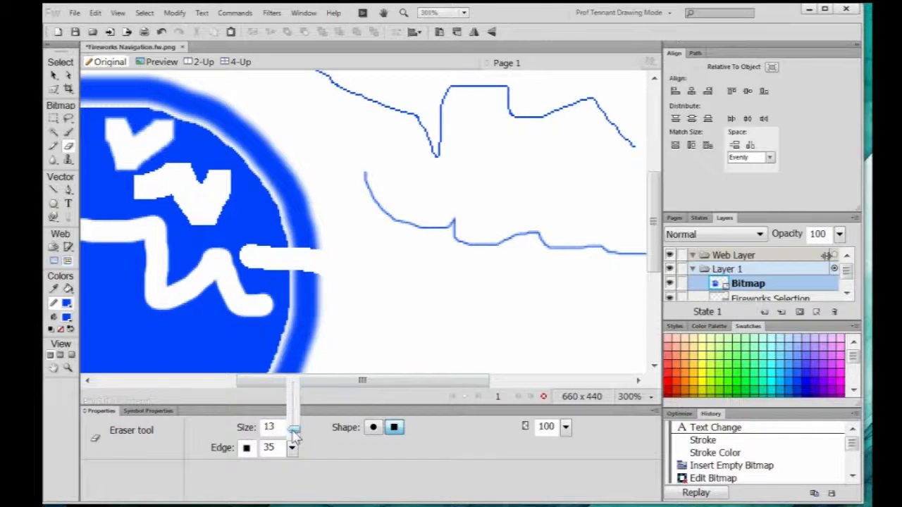
left_click(566, 430)
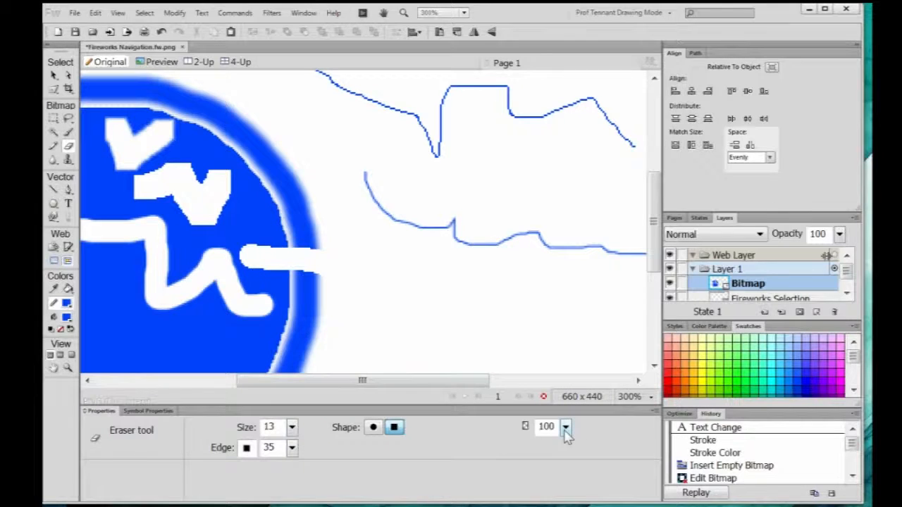
left_click_drag(568, 432, 569, 450)
mouse_move(274, 200)
left_mouse_down()
mouse_move(227, 243)
mouse_move(287, 172)
mouse_move(260, 150)
mouse_move(210, 162)
mouse_move(233, 118)
mouse_move(162, 144)
left_mouse_up()
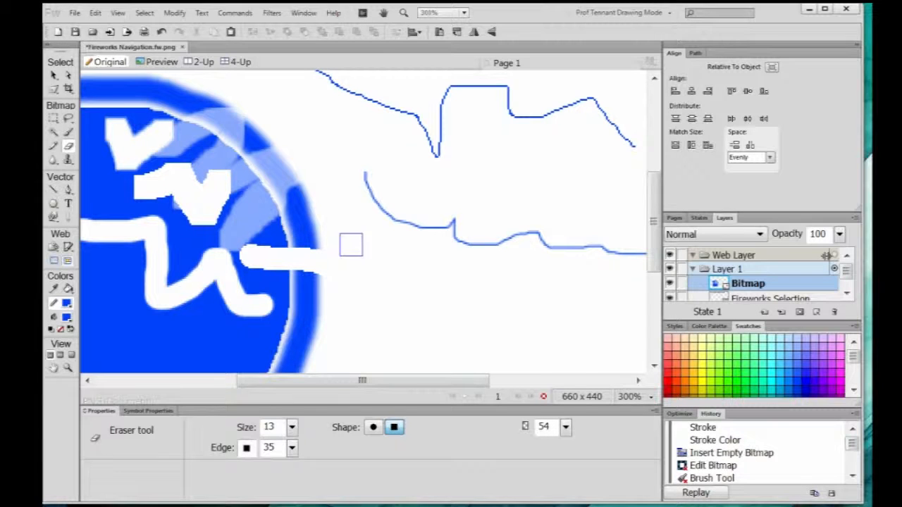
key("v")
key("ctrl+0")
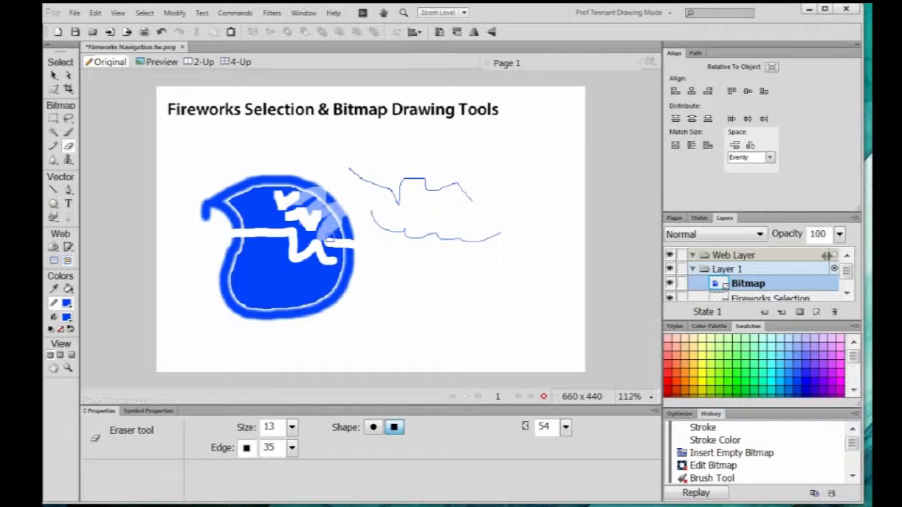
Soften the upper edge of the short erased stroke with the Blur tool at size 13 and intensity 50
left_click(55, 164)
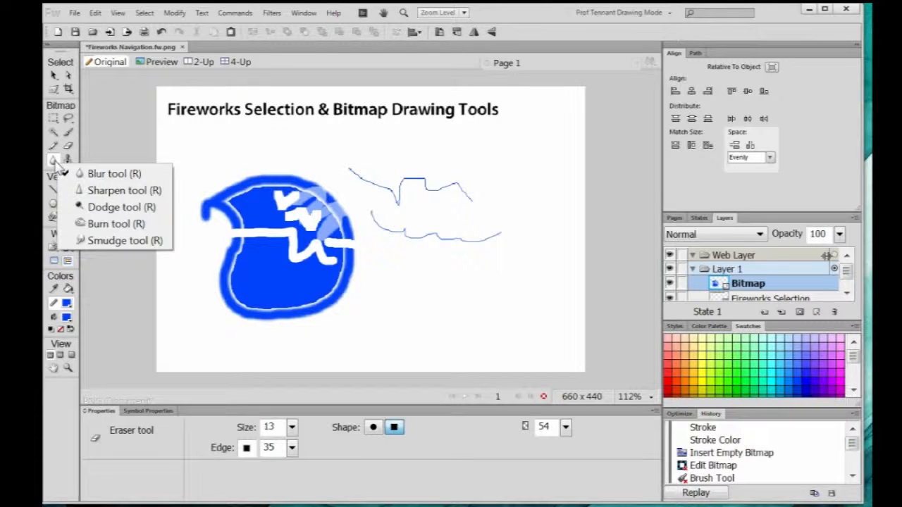
left_click(99, 174)
key("ctrl+equal")
key("ctrl+equal")
key("ctrl+equal")
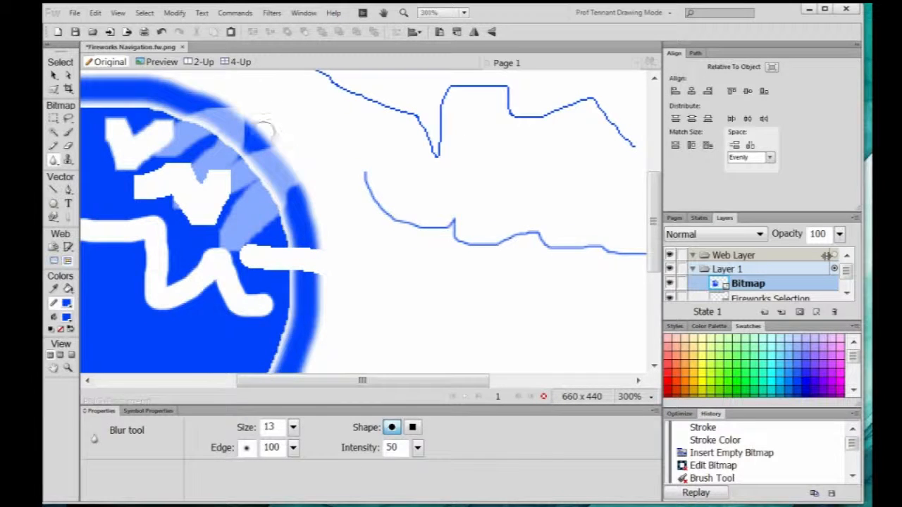
key("ctrl+equal")
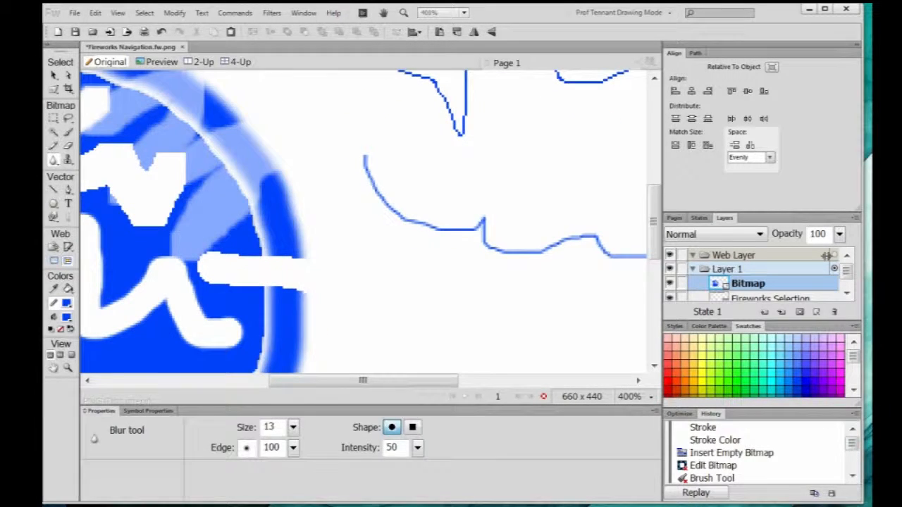
left_click_drag(223, 258, 286, 254)
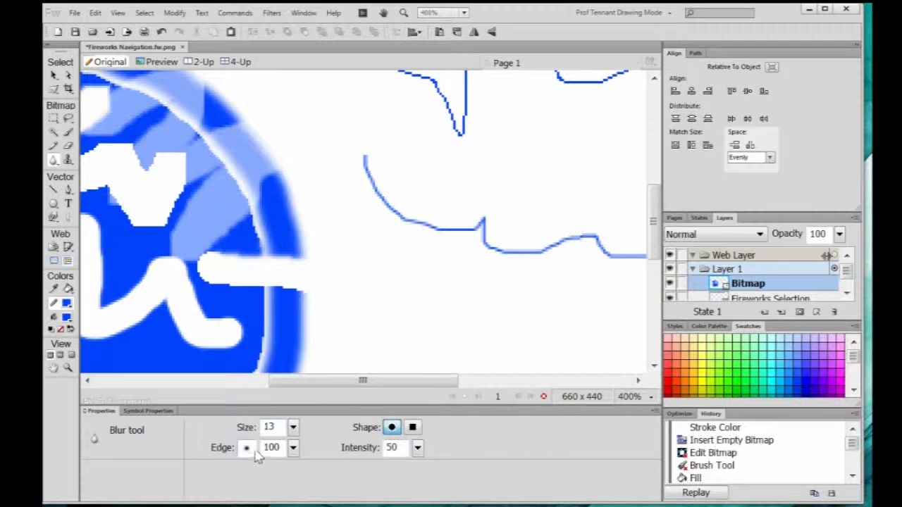
Blur the short erased stroke's upper edge further at intensity 100 and its lower edge at intensity 19
left_click(417, 447)
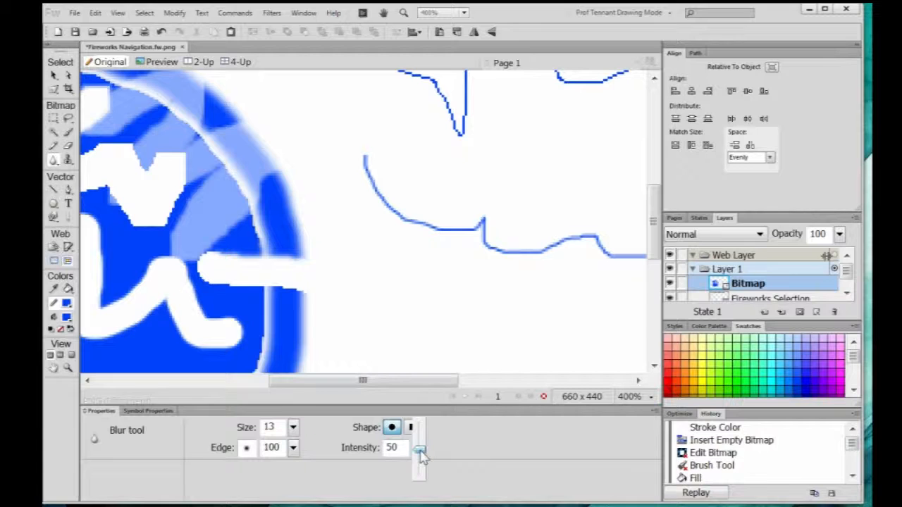
left_click_drag(420, 457, 420, 423)
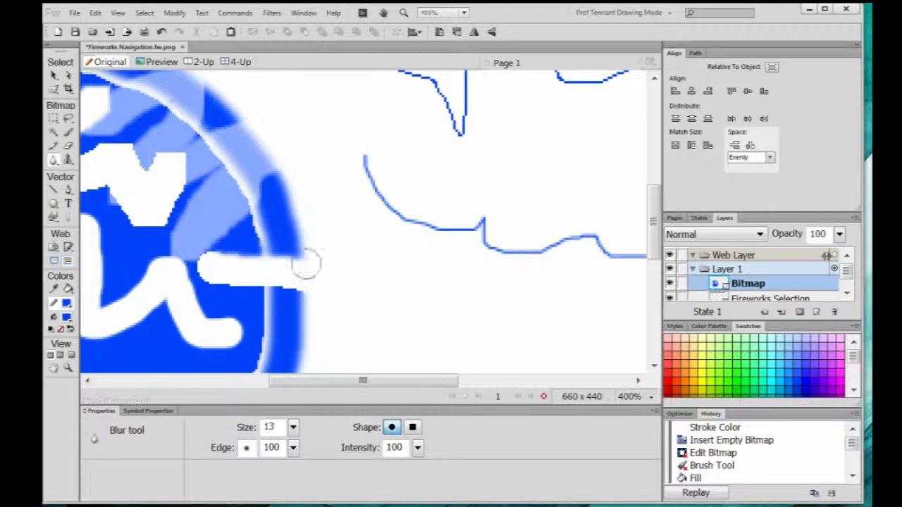
left_click_drag(418, 447, 420, 490)
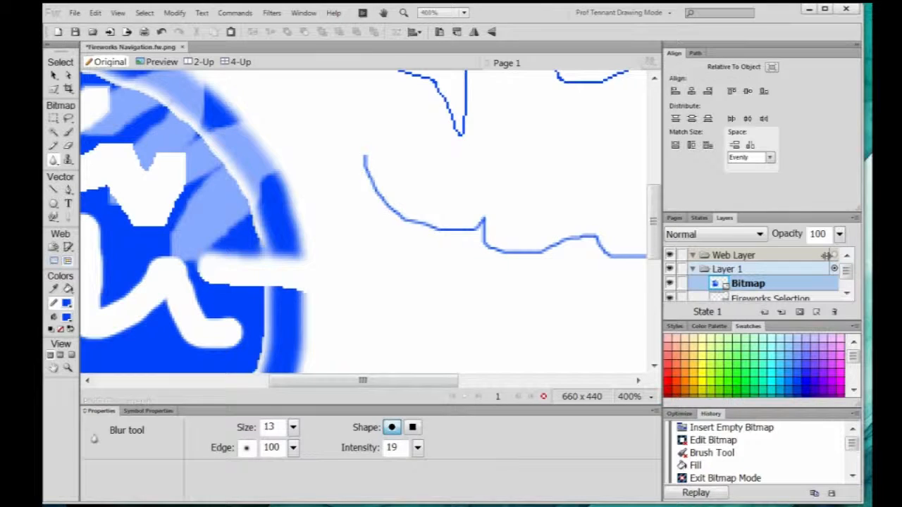
left_click_drag(234, 285, 299, 290)
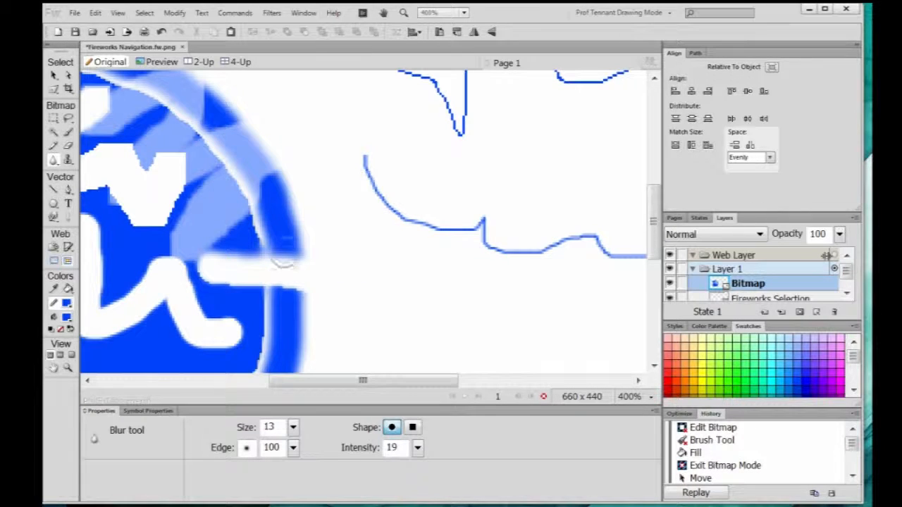
mouse_move(279, 253)
left_mouse_down()
mouse_move(278, 285)
mouse_move(302, 306)
left_mouse_up()
Try the Sharpen tool at intensity 50 along the blurred upper edge of the short erased stroke, and undo it
left_click(52, 160)
left_click(91, 192)
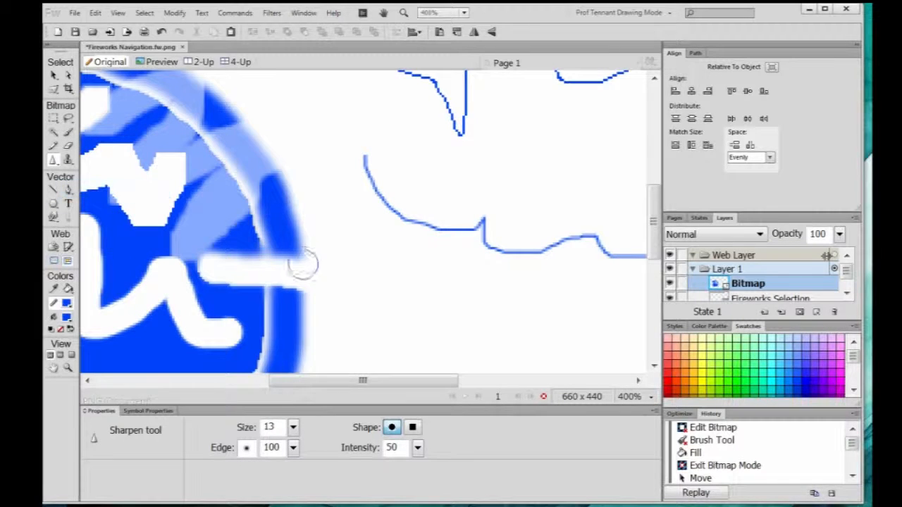
mouse_move(296, 253)
left_mouse_down()
mouse_move(233, 255)
mouse_move(299, 253)
mouse_move(262, 250)
left_mouse_up()
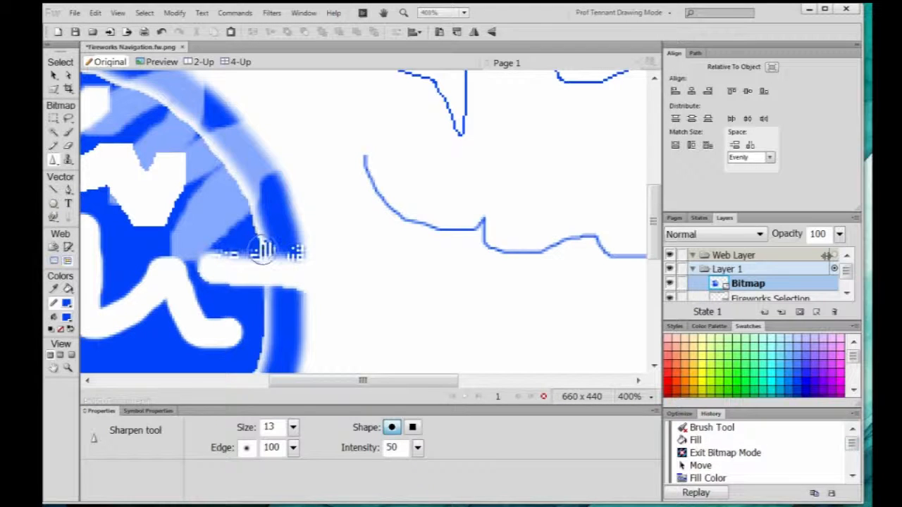
key("ctrl+z")
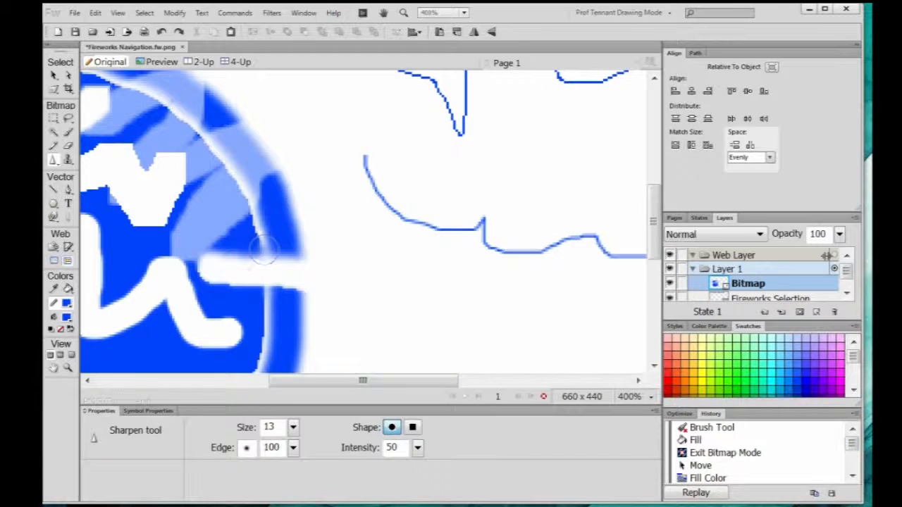
Lighten a horizontal band just above the short erased stroke with the Dodge tool at exposure 50 on midtones
left_click(52, 160)
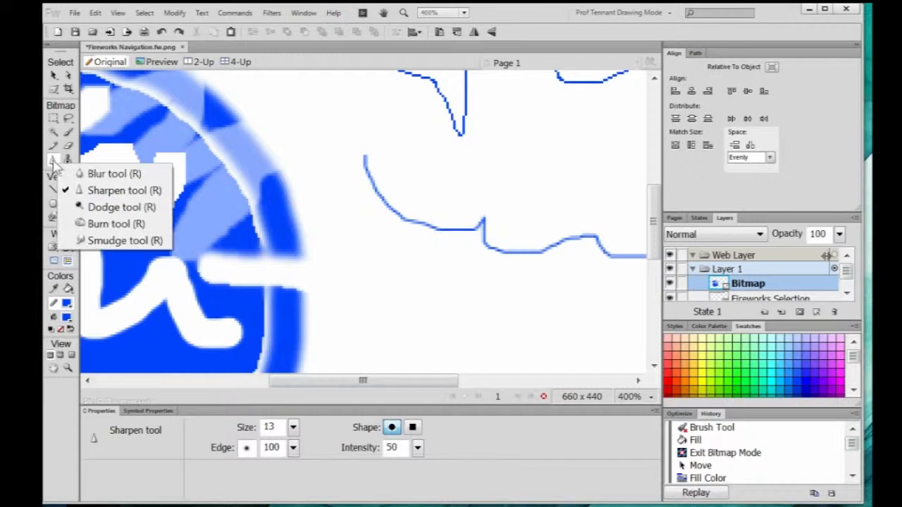
left_click(83, 205)
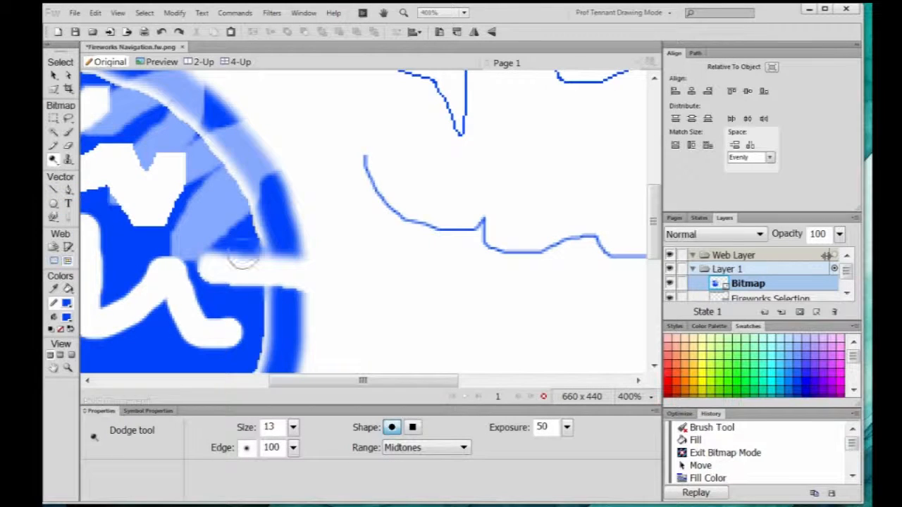
mouse_move(254, 233)
left_mouse_down()
mouse_move(172, 236)
mouse_move(282, 237)
left_mouse_up()
left_click_drag(188, 239, 282, 238)
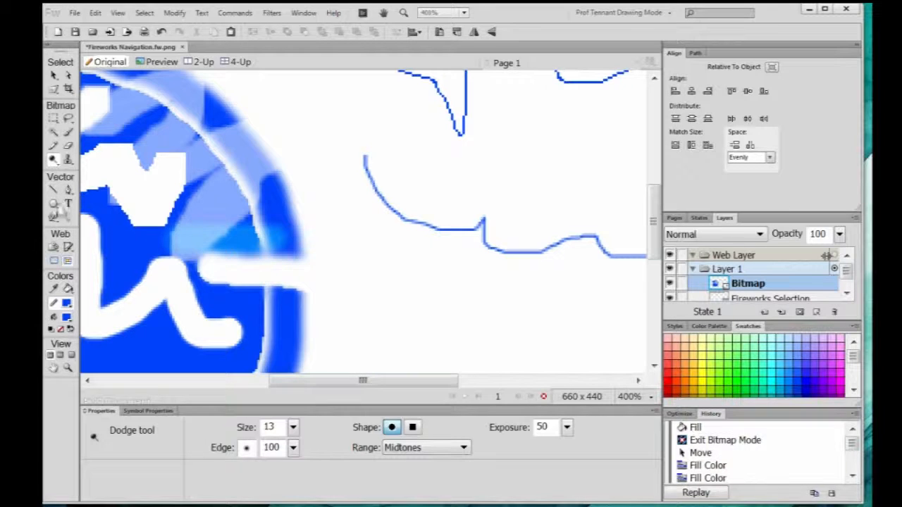
Darken the fill and outline just above the dodged band with the Burn tool at exposure 50 on midtones
left_click(54, 160)
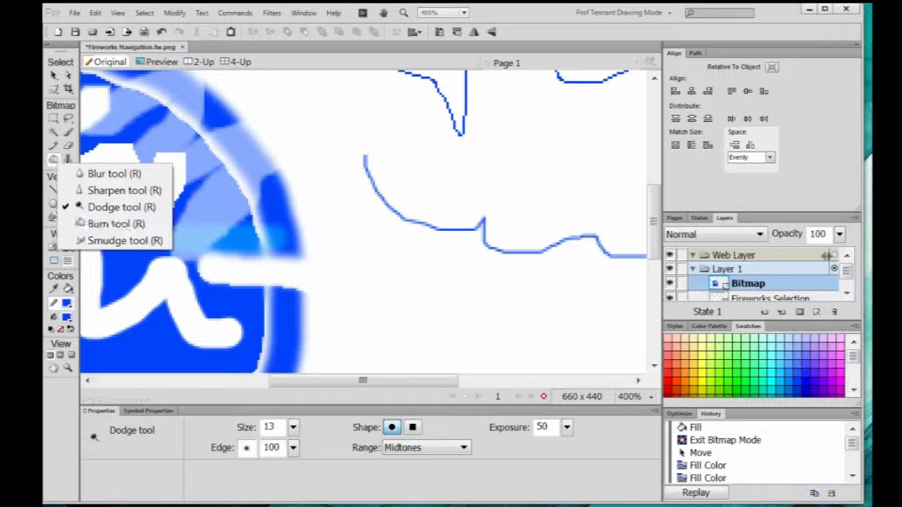
left_click(112, 224)
mouse_move(260, 212)
left_mouse_down()
mouse_move(187, 212)
mouse_move(278, 212)
left_mouse_up()
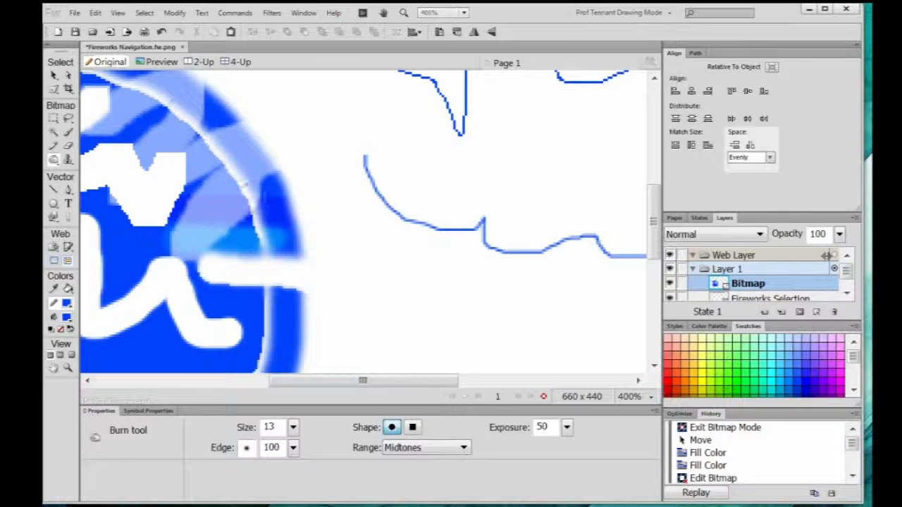
Smear the erased strokes and outline on the shape's right-hand side with the Smudge tool at size 22 and pressure 50
left_click(54, 160)
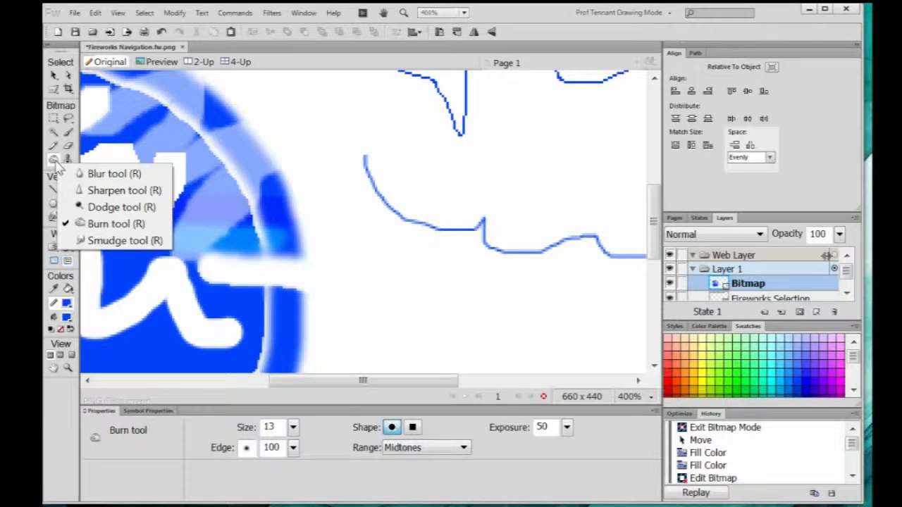
left_click(87, 244)
mouse_move(285, 192)
left_mouse_down()
mouse_move(256, 216)
mouse_move(140, 224)
mouse_move(289, 277)
mouse_move(293, 290)
mouse_move(129, 290)
mouse_move(296, 341)
left_mouse_up()
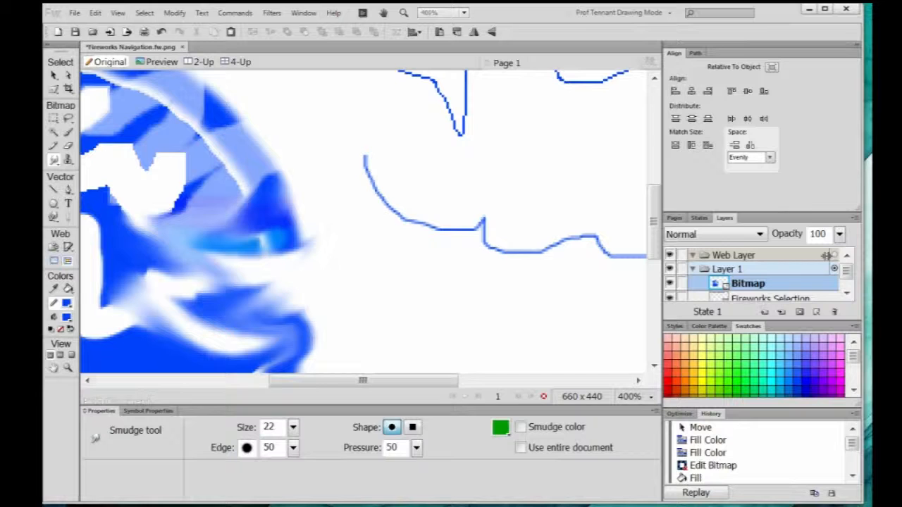
Clone the dodged and burned patch onto the white erased area at its upper left with the Rubber Stamp tool at size 16 and edge 50
key("ctrl")
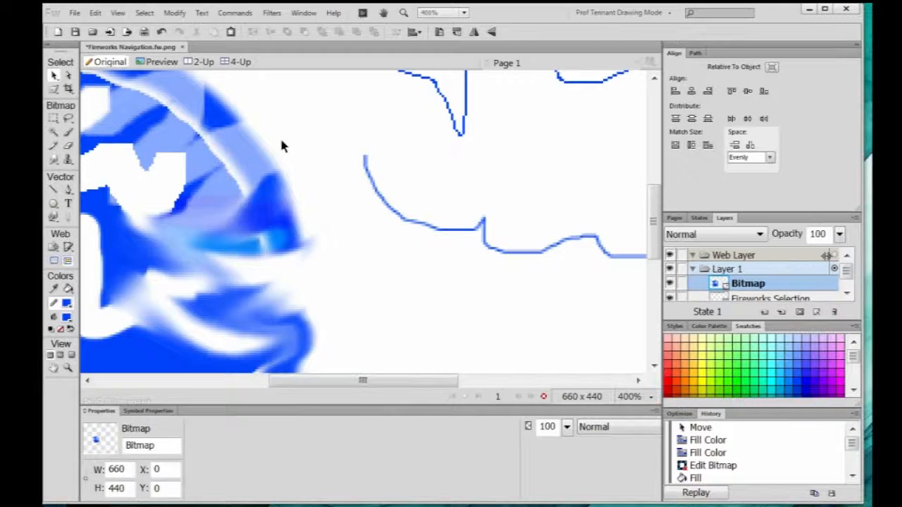
left_click(67, 160)
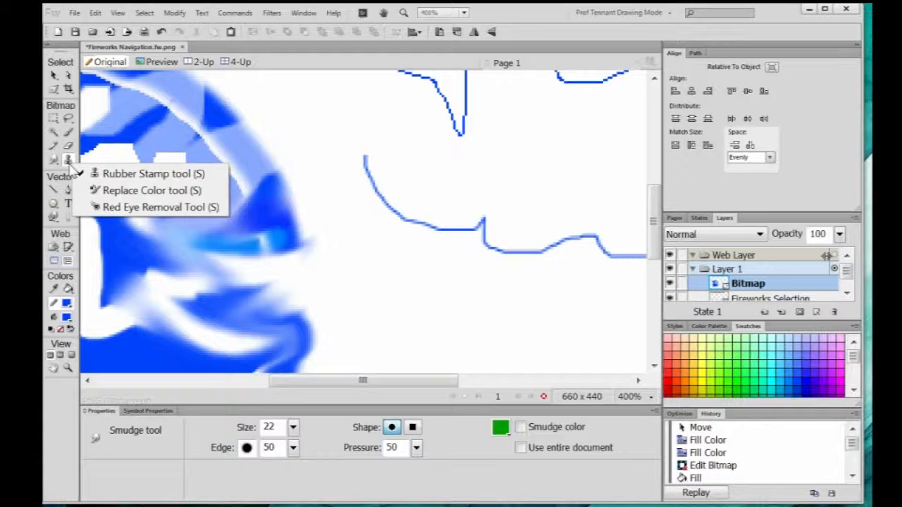
left_click(148, 174)
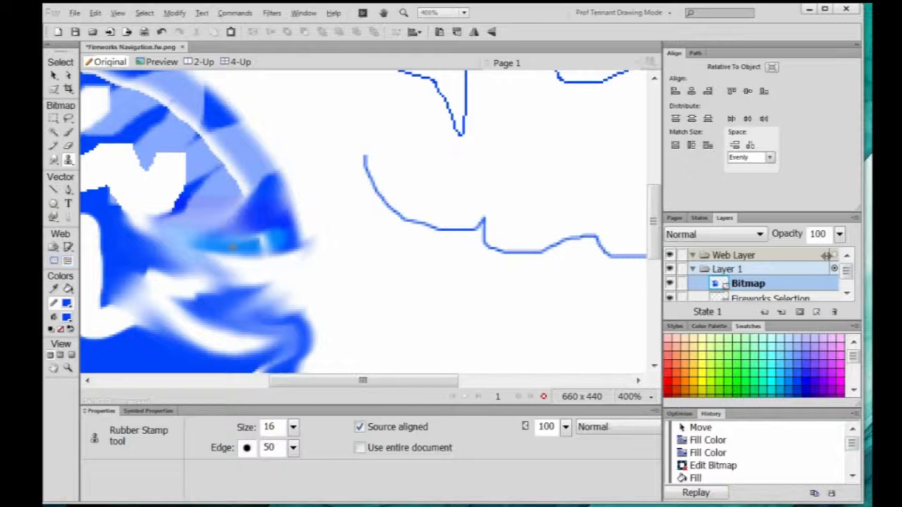
key("v")
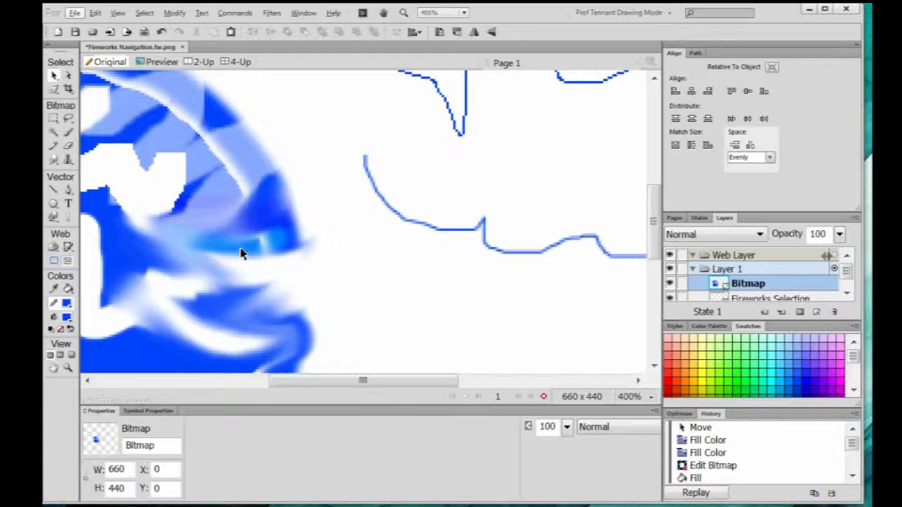
left_click(69, 160)
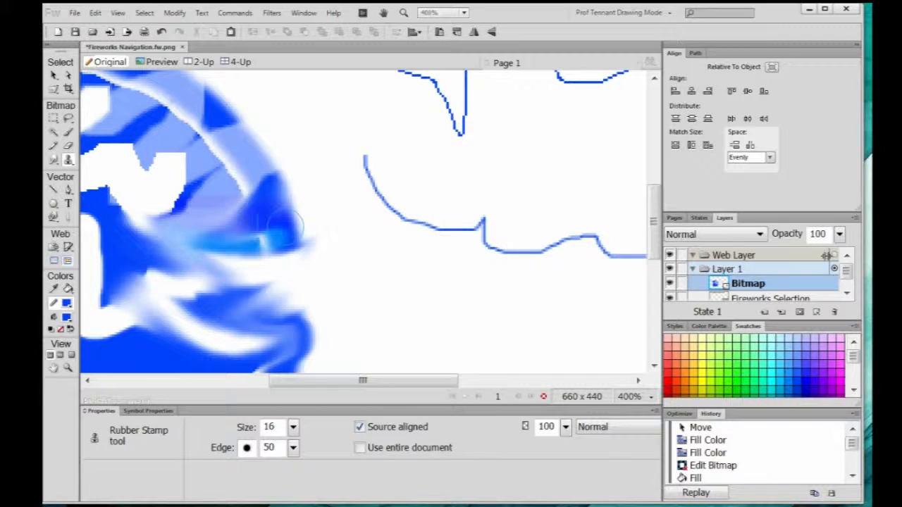
key("ctrl+equal")
key("space")
left_click_drag(238, 252, 310, 216)
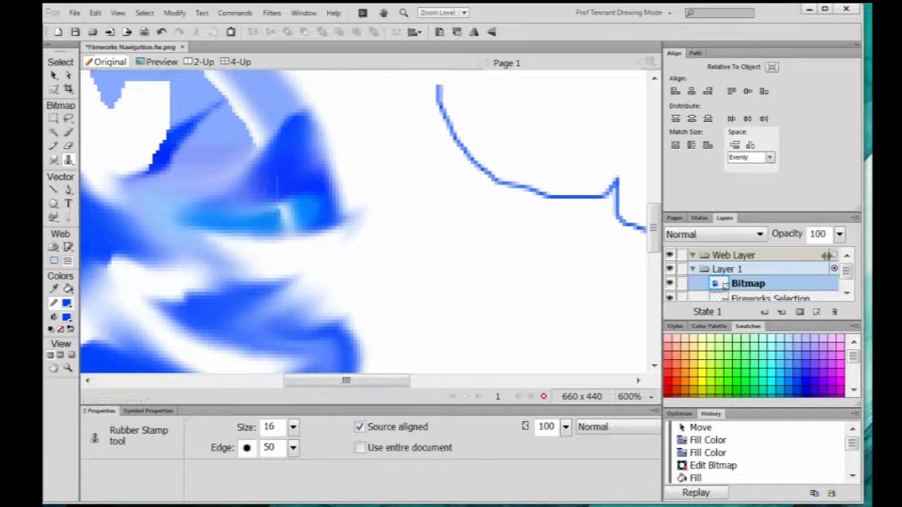
mouse_move(128, 127)
left_mouse_down()
mouse_move(184, 144)
mouse_move(119, 145)
mouse_move(169, 130)
mouse_move(105, 112)
mouse_move(88, 141)
left_mouse_up()
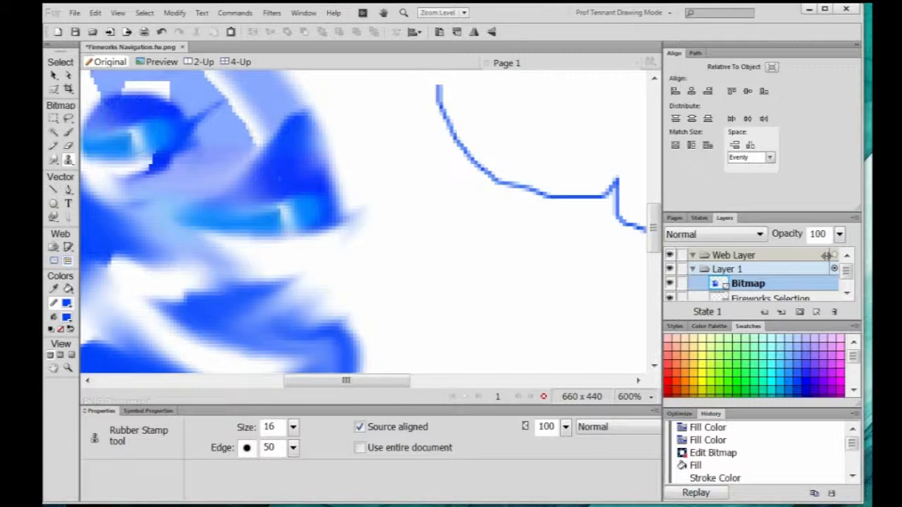
Stamp two more small touches of cloned pixels around the dodged band near the shape's right-hand edge
left_click_drag(169, 165, 258, 161)
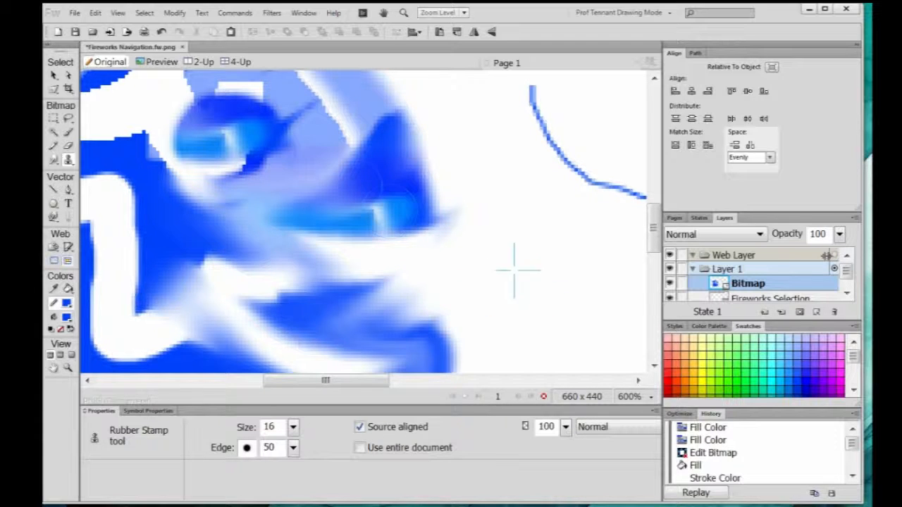
left_click(374, 220)
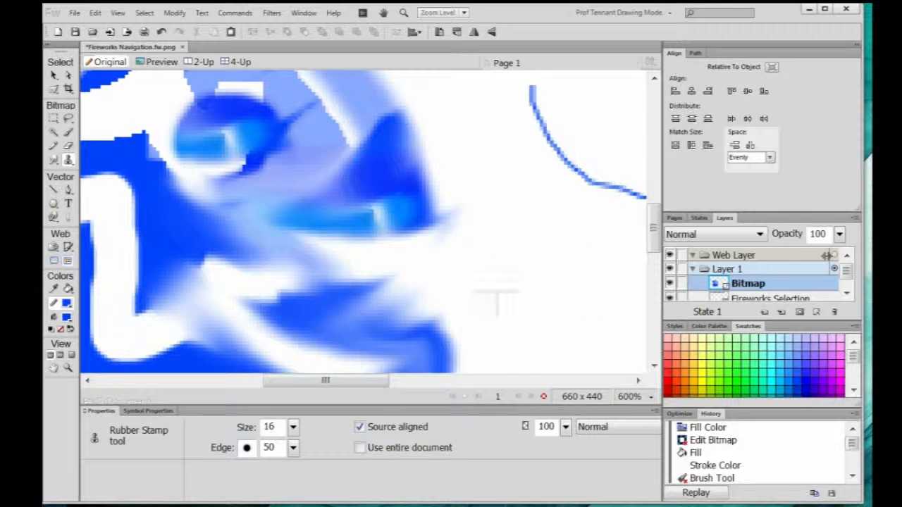
left_click(435, 201)
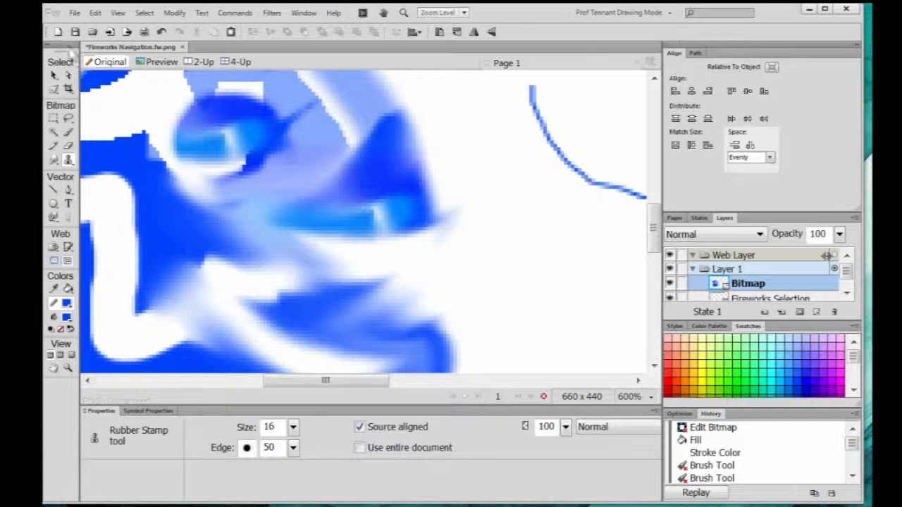
Select a rectangular area about 131 by 137 pixels below the two pencil lines with the Marquee tool, keeping a hard edge and Live marquee on
key("ctrl+minus")
key("ctrl+minus")
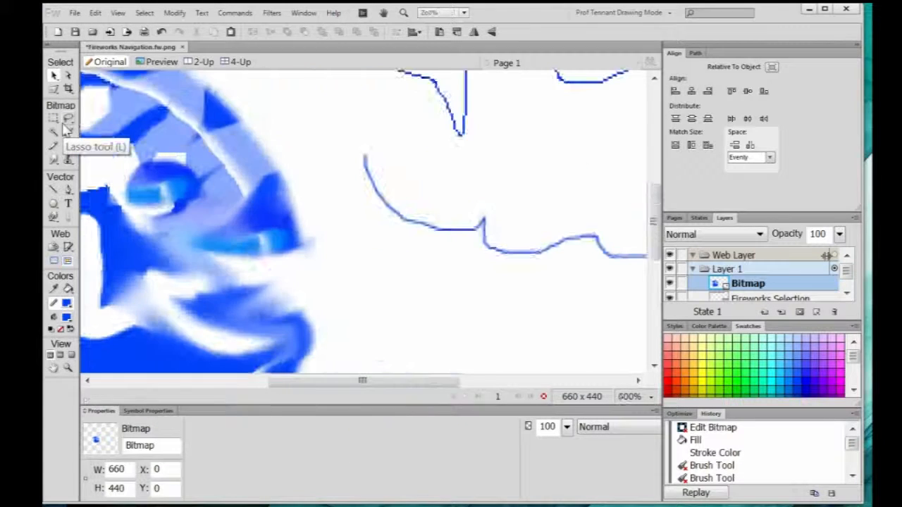
key("ctrl+minus")
key("ctrl+minus")
key("s")
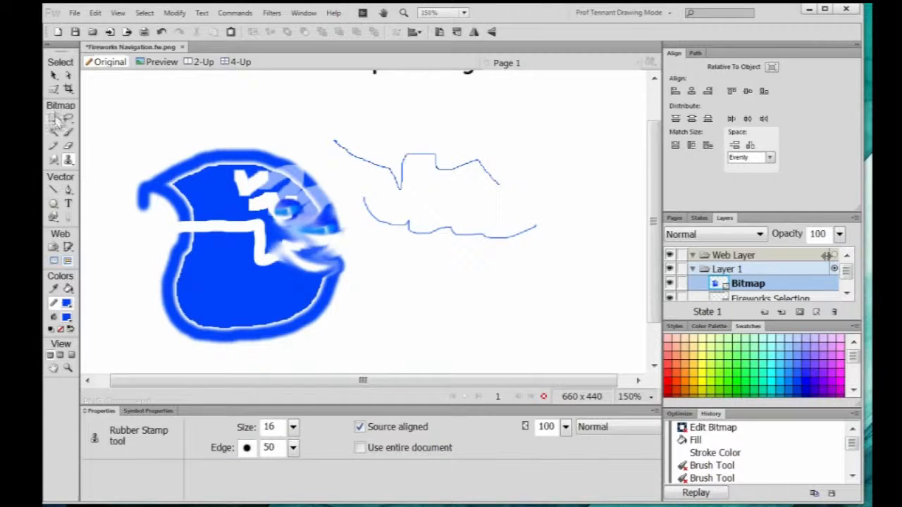
key("m")
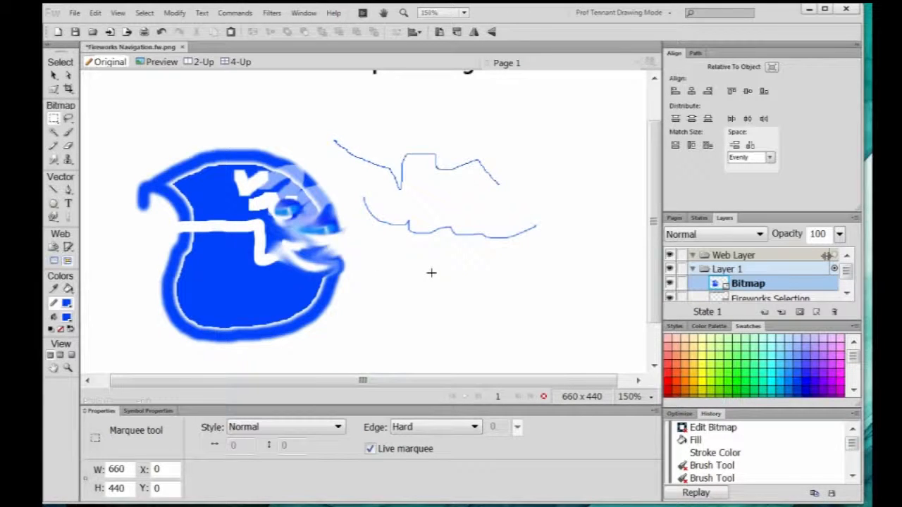
left_click_drag(381, 249, 494, 367)
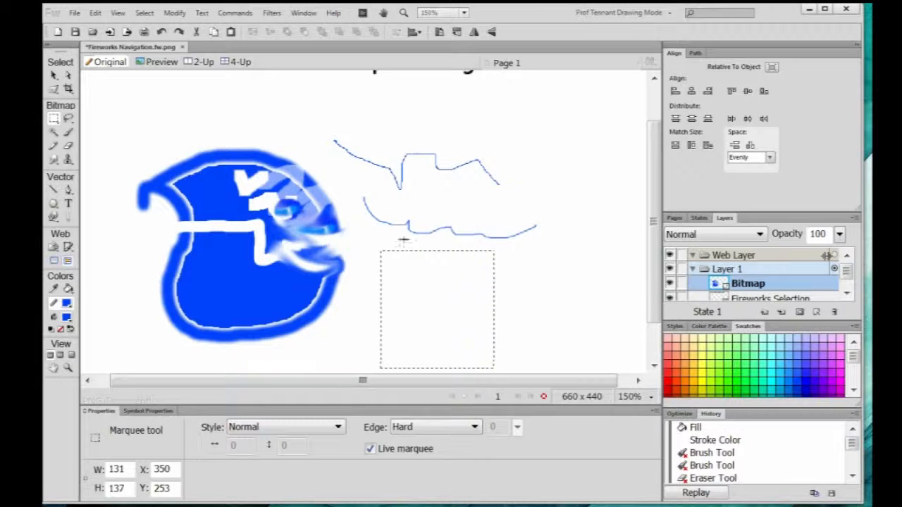
left_click(369, 449)
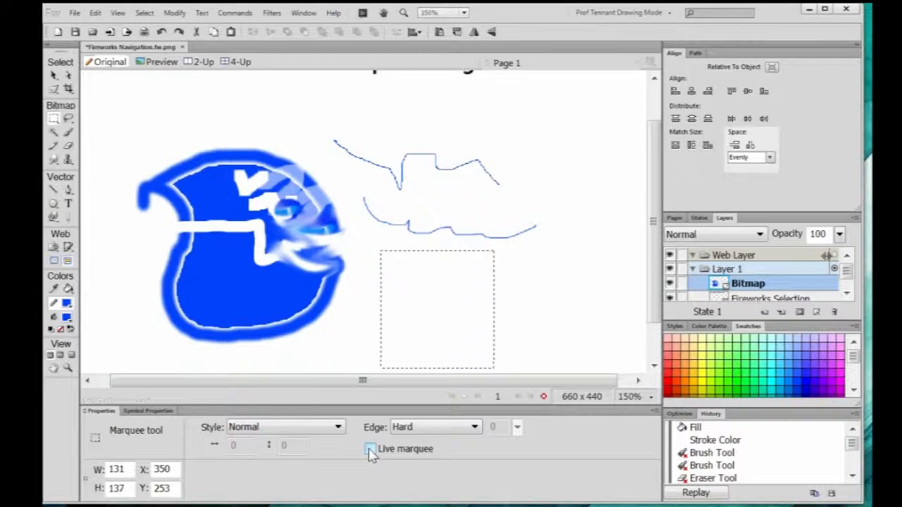
left_click(369, 448)
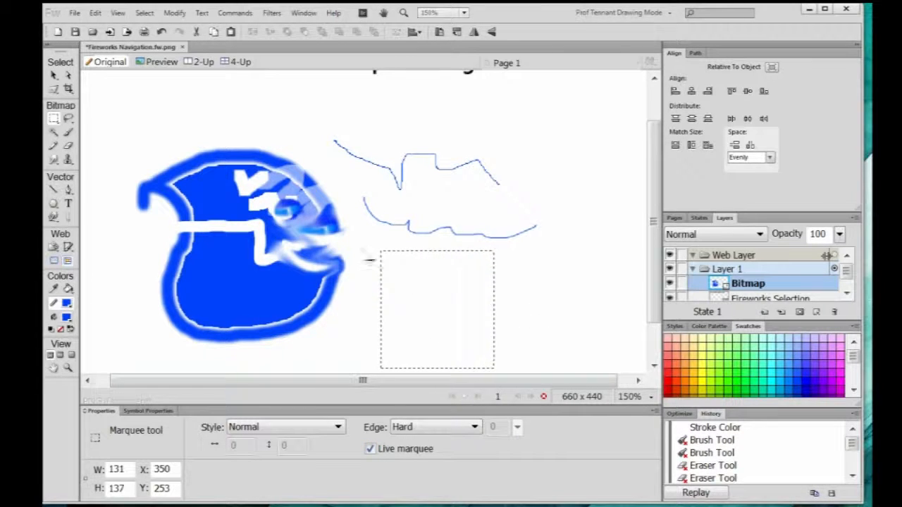
Scribble crossing blue strokes across the marquee selection and past its borders with the Brush tool, Soft Rounded at size 19
left_click(68, 132)
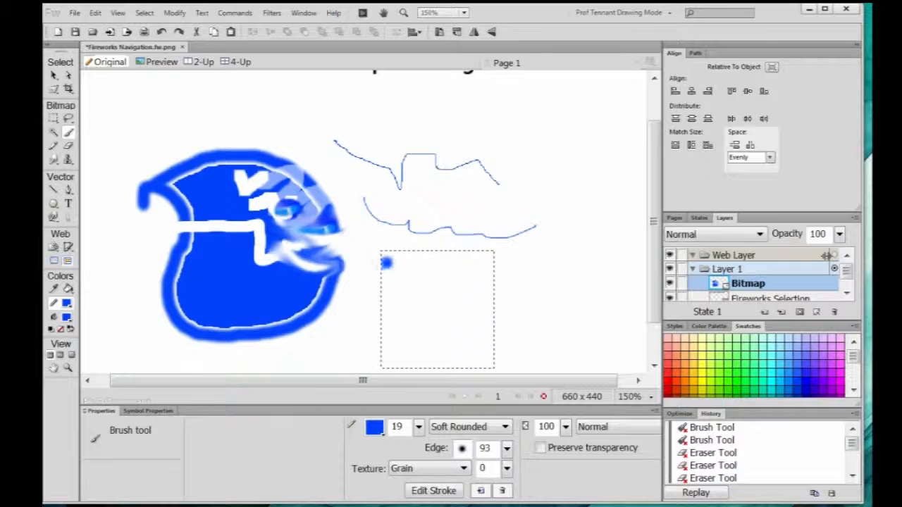
mouse_move(473, 344)
left_mouse_down()
mouse_move(401, 310)
mouse_move(416, 249)
left_mouse_up()
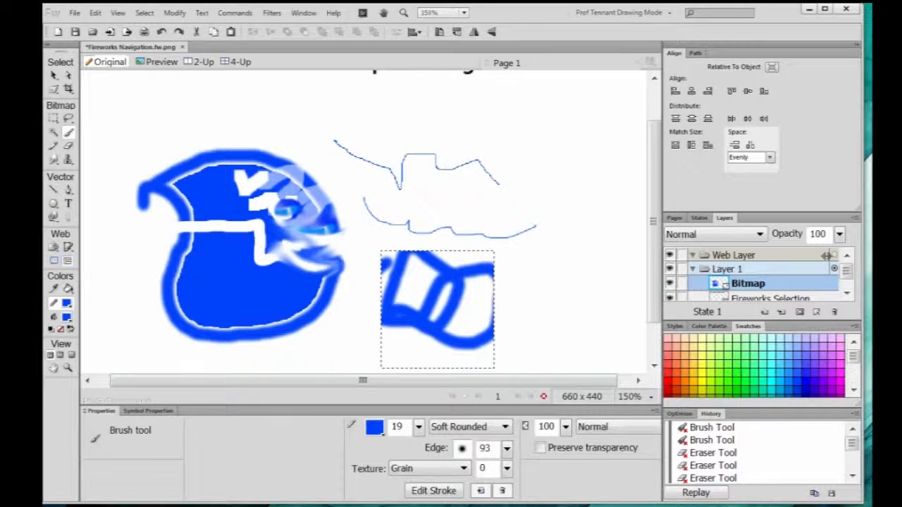
left_click_drag(420, 363, 502, 349)
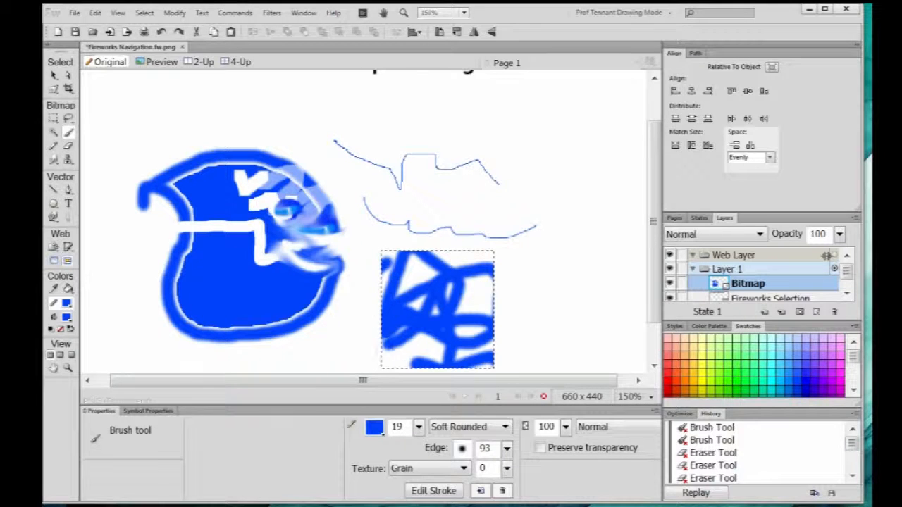
left_click_drag(444, 293, 496, 305)
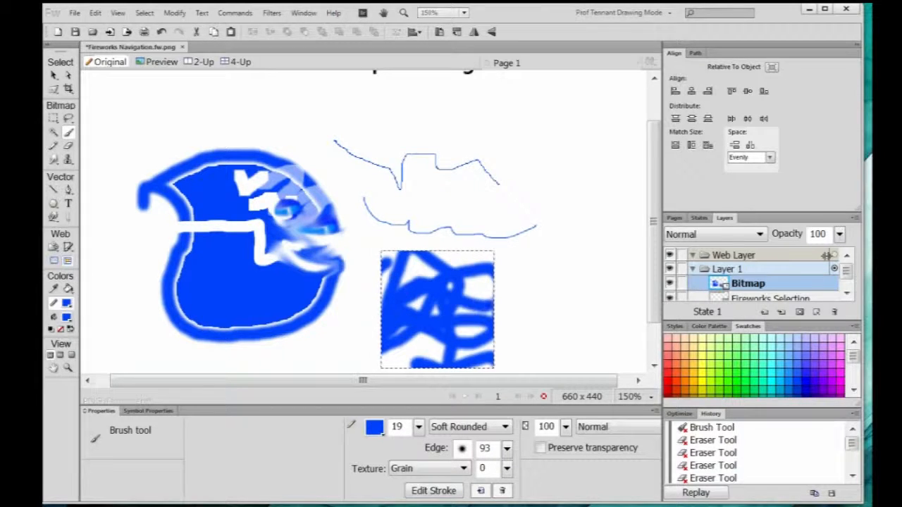
Set the fill color to a cyan blue and fill several white gaps between the brush strokes inside the marquee with the Paint Bucket tool
left_click(70, 306)
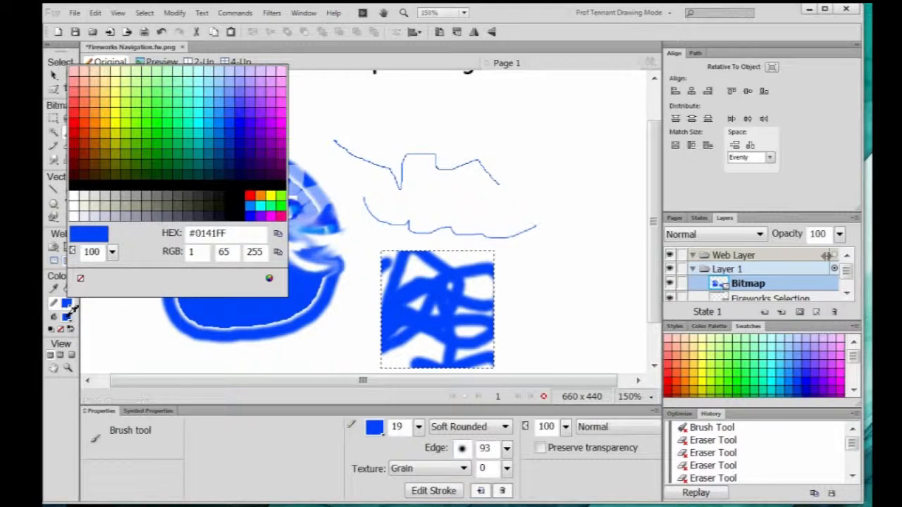
left_click(91, 235)
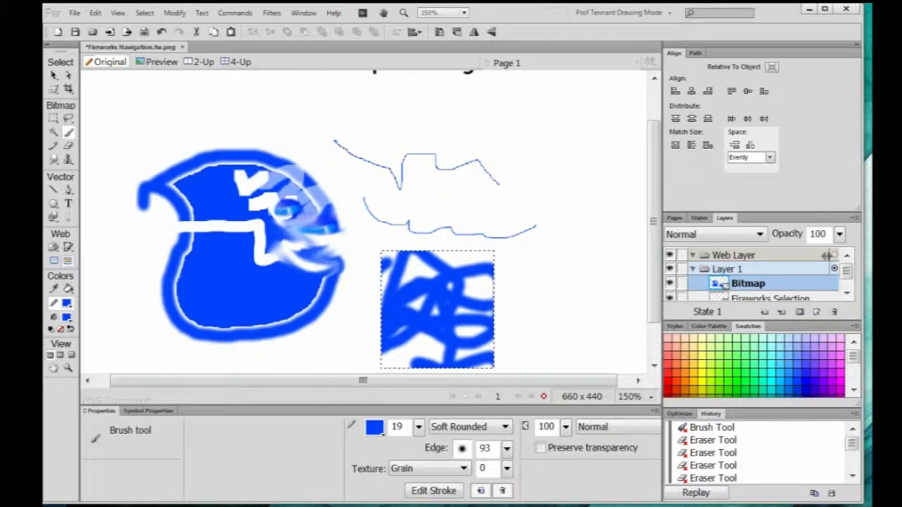
left_click(73, 310)
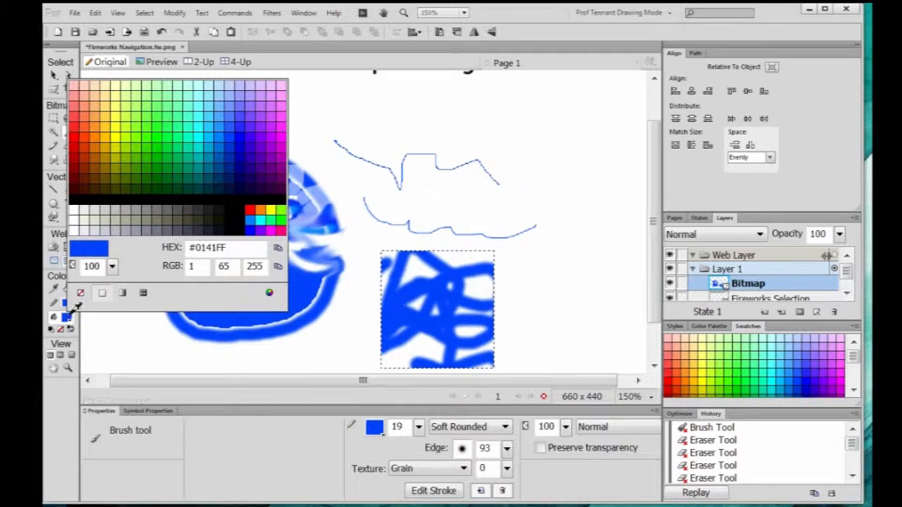
left_click(217, 139)
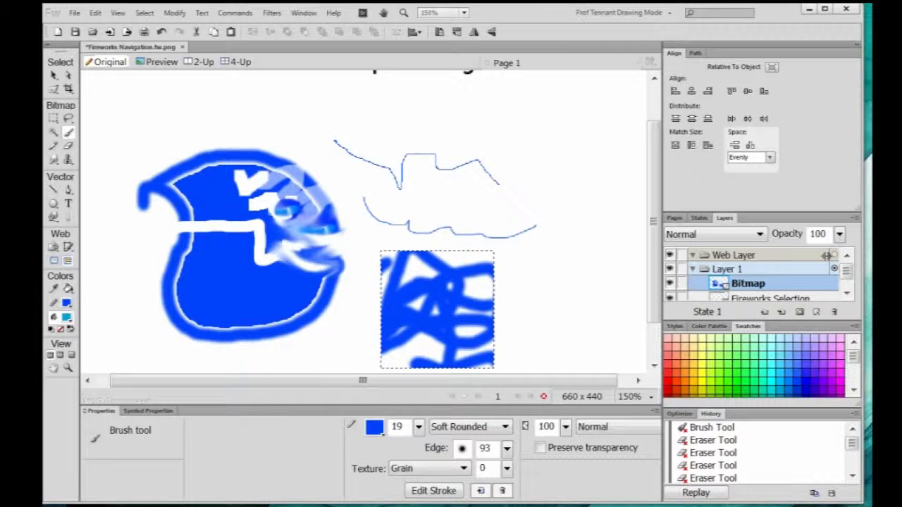
left_click(68, 289)
left_click(419, 262)
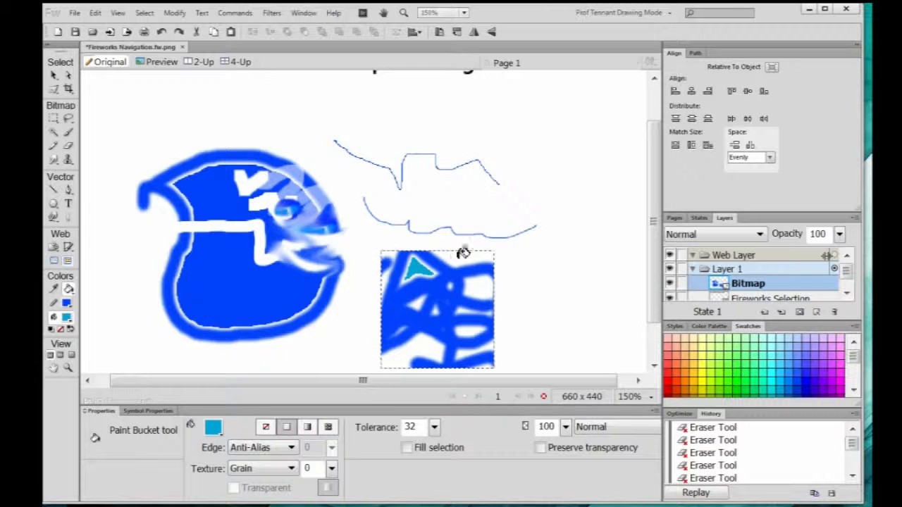
left_click(481, 271)
left_click(487, 287)
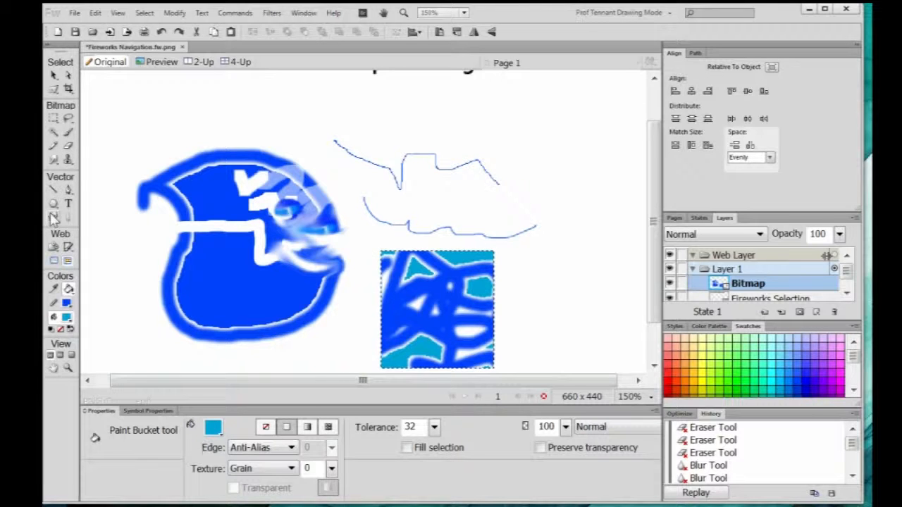
Blur the crossing strokes in the middle of the marquee selection with the Blur tool at size 13 and intensity 19
left_click(54, 161)
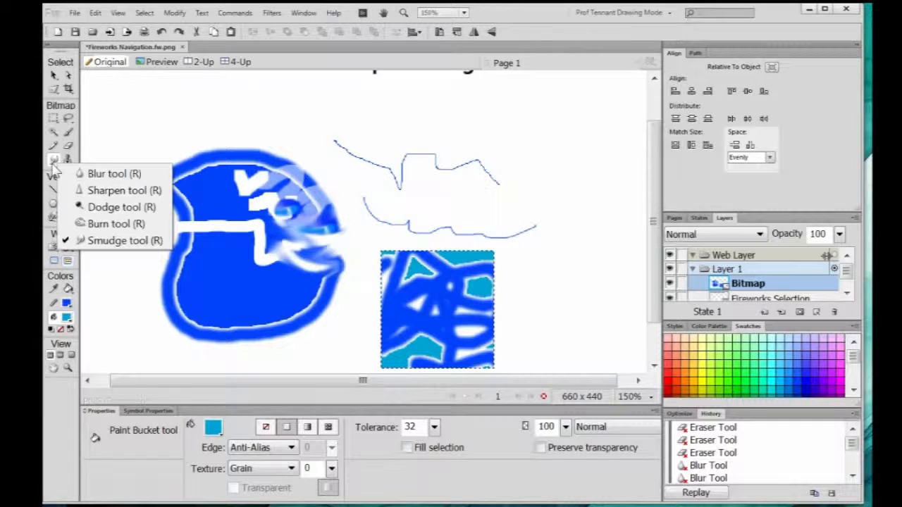
left_click(95, 173)
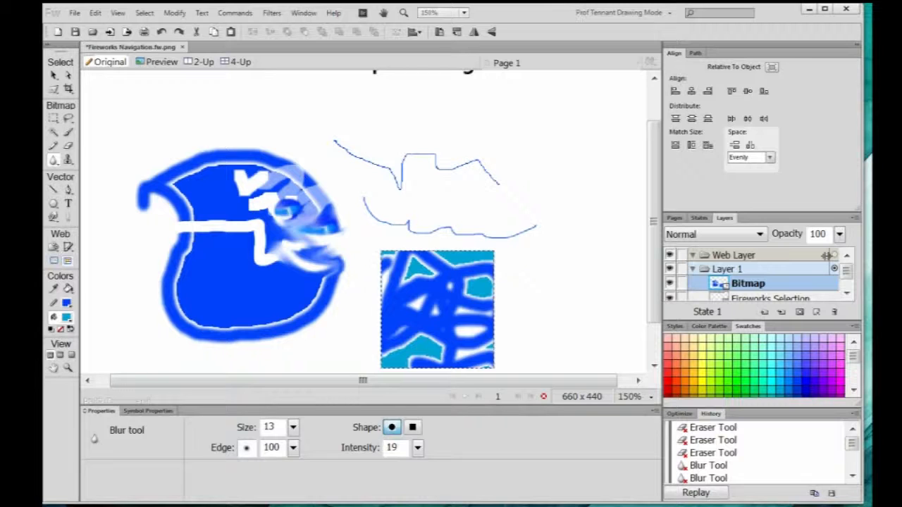
left_click_drag(448, 306, 451, 288)
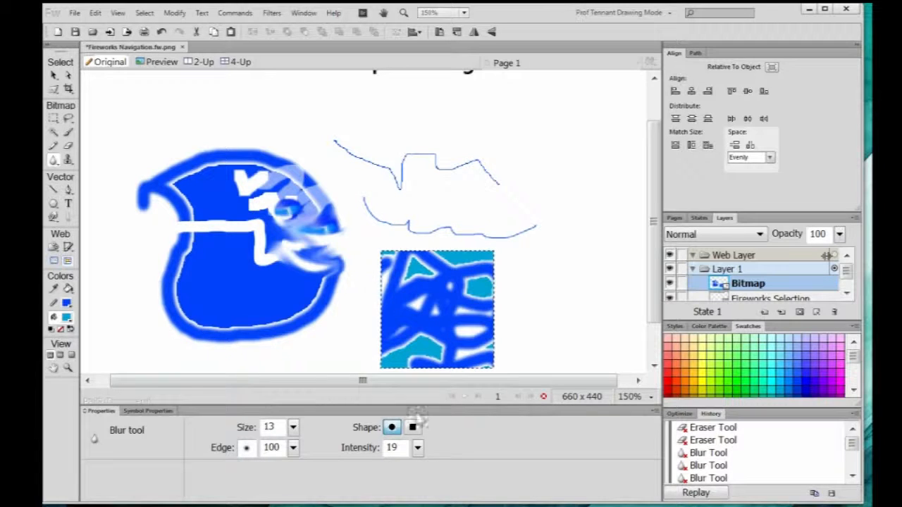
Set the Blur tool to intensity 100 and size 29, and blur the strokes across the marquee selection again
left_click_drag(418, 453, 499, 317)
left_click(420, 451)
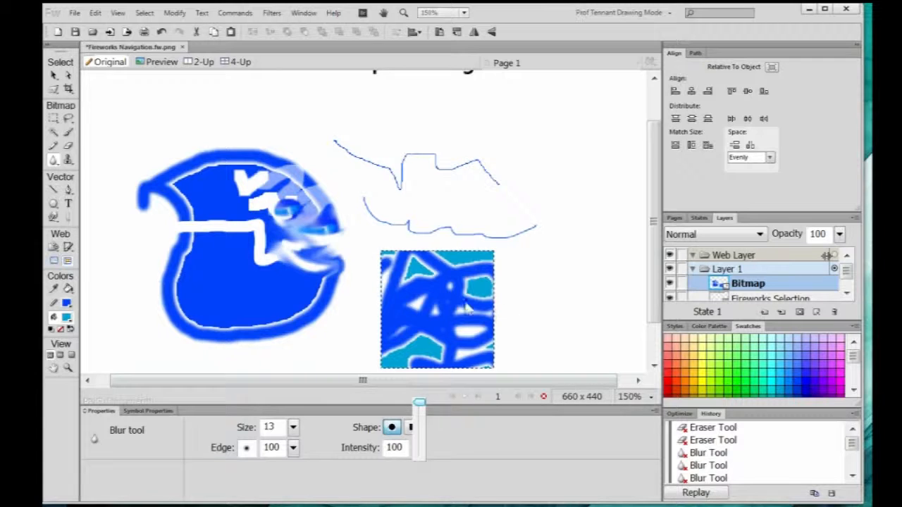
left_click(294, 427)
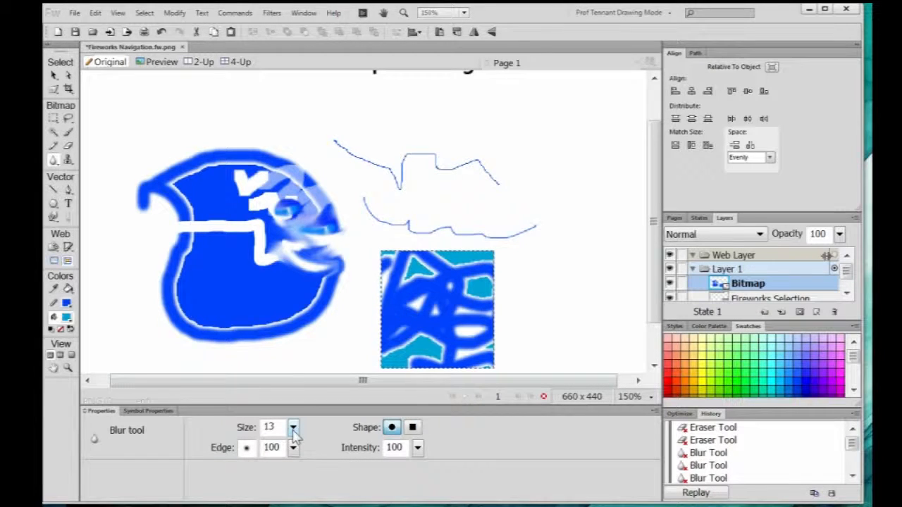
left_click_drag(296, 430, 296, 422)
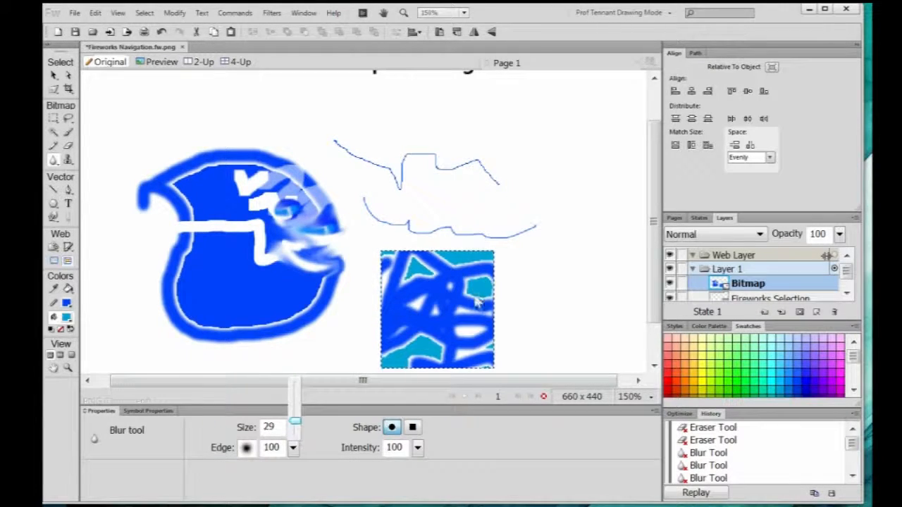
left_click(275, 431)
mouse_move(448, 320)
left_mouse_down()
mouse_move(412, 319)
mouse_move(439, 310)
left_mouse_up()
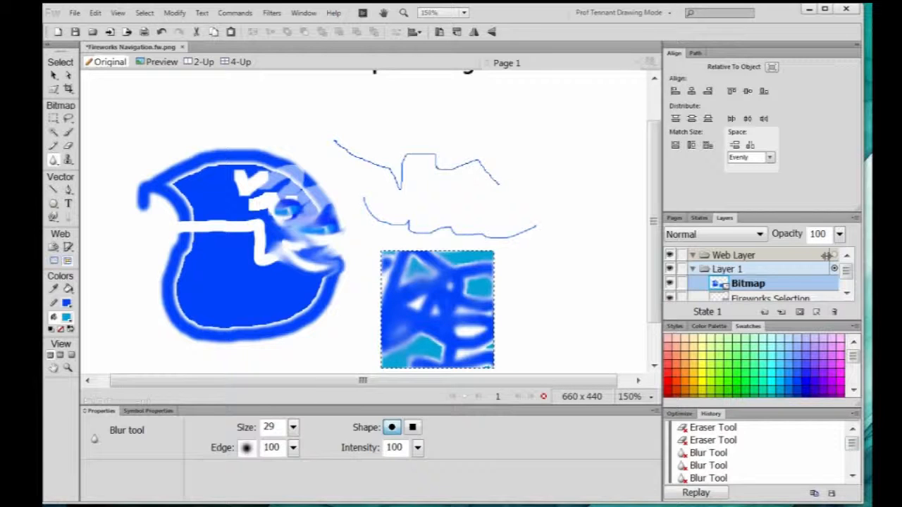
left_click_drag(423, 314, 445, 318)
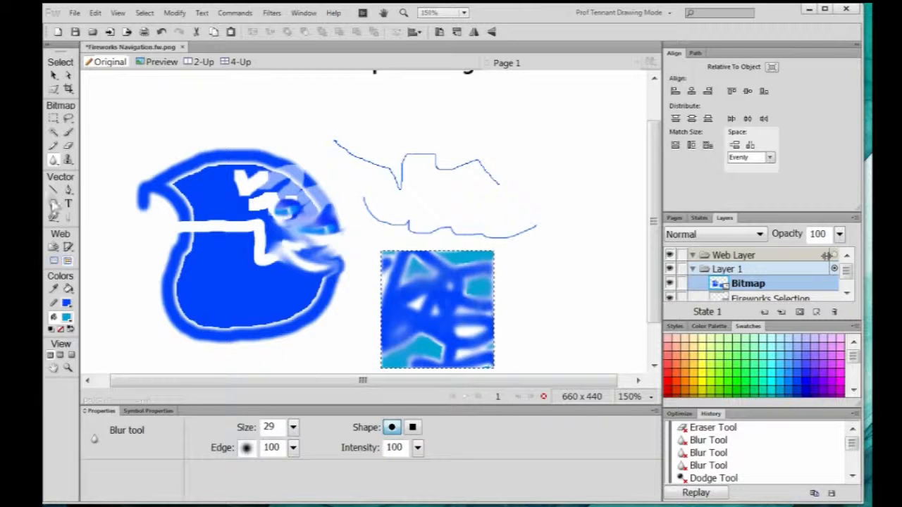
Smudge the strokes and filled areas inside the marquee selection in loose swirls with the Smudge tool
left_click(54, 162)
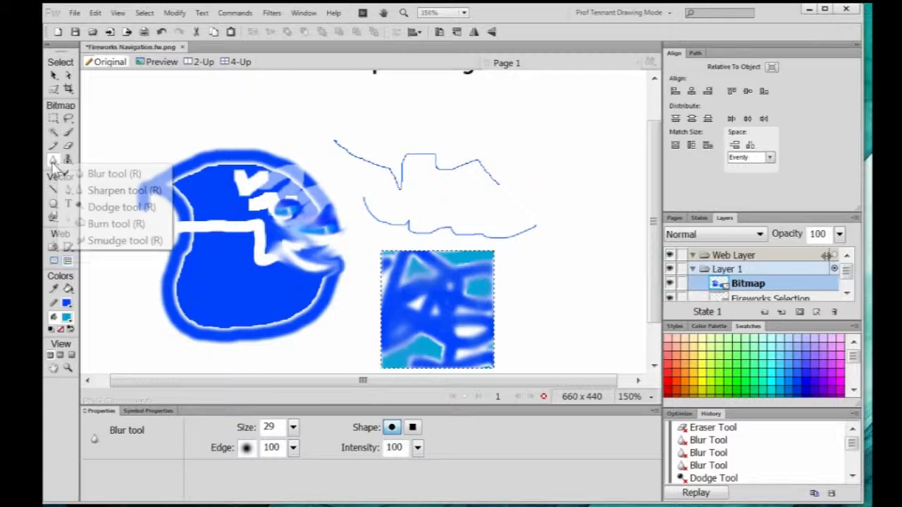
left_click(83, 241)
mouse_move(426, 275)
left_mouse_down()
mouse_move(376, 322)
mouse_move(487, 282)
mouse_move(392, 359)
mouse_move(486, 364)
mouse_move(396, 258)
mouse_move(430, 346)
mouse_move(398, 367)
mouse_move(451, 282)
mouse_move(403, 268)
left_mouse_up()
mouse_move(424, 299)
left_mouse_down()
mouse_move(458, 358)
mouse_move(442, 351)
left_mouse_up()
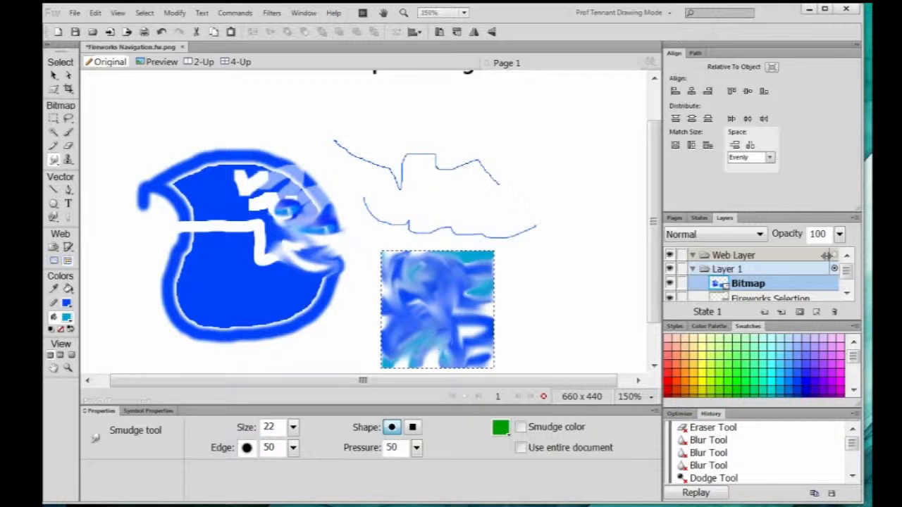
mouse_move(483, 308)
left_mouse_down()
mouse_move(484, 359)
mouse_move(469, 355)
mouse_move(568, 322)
left_mouse_up()
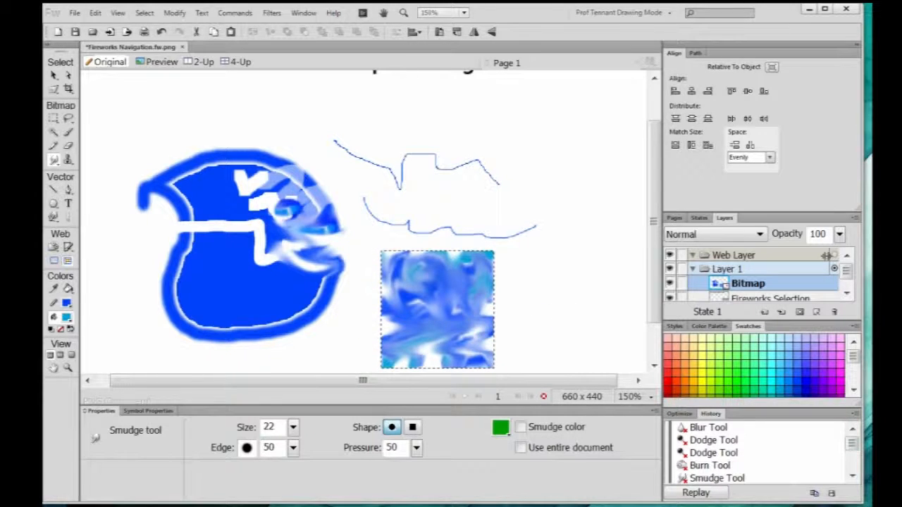
Smudge the marquee selection again with horizontal back-and-forth passes, followed by vertical passes across its full width
mouse_move(357, 309)
left_mouse_down()
mouse_move(486, 275)
mouse_move(394, 278)
left_mouse_up()
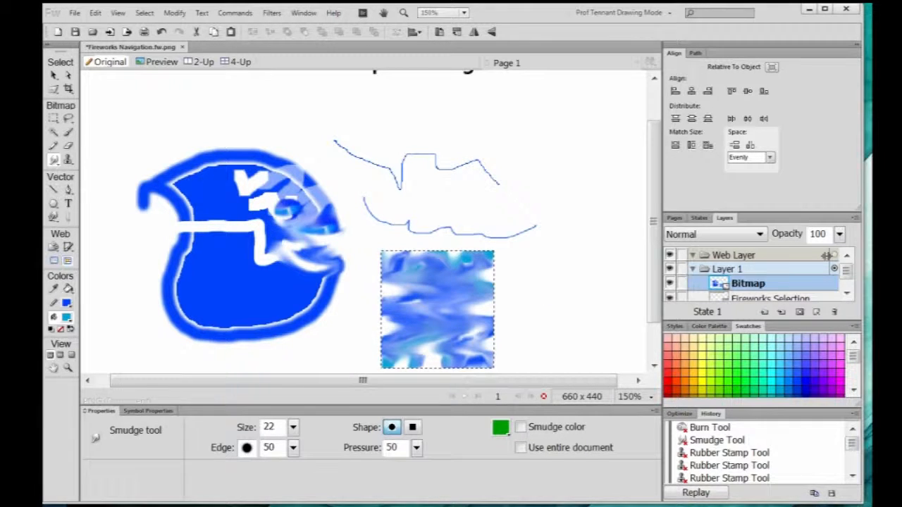
left_click_drag(493, 260, 391, 262)
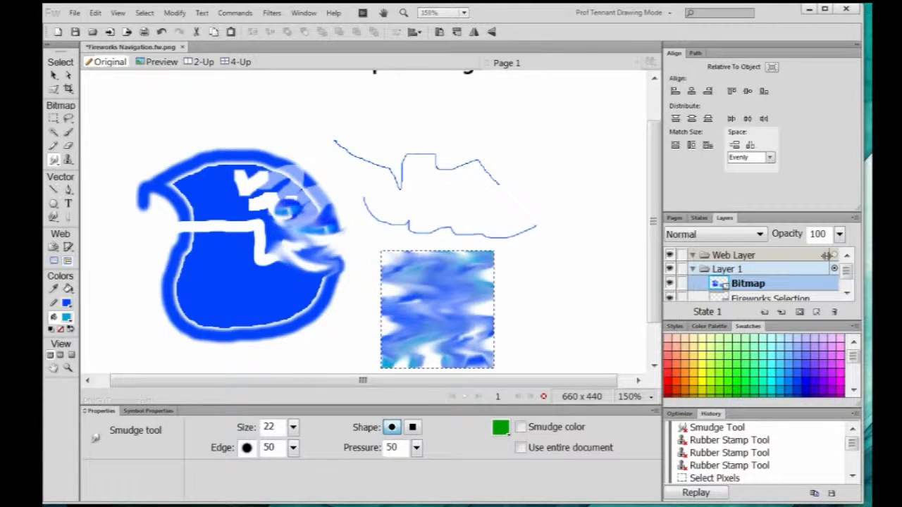
left_click_drag(405, 366, 398, 247)
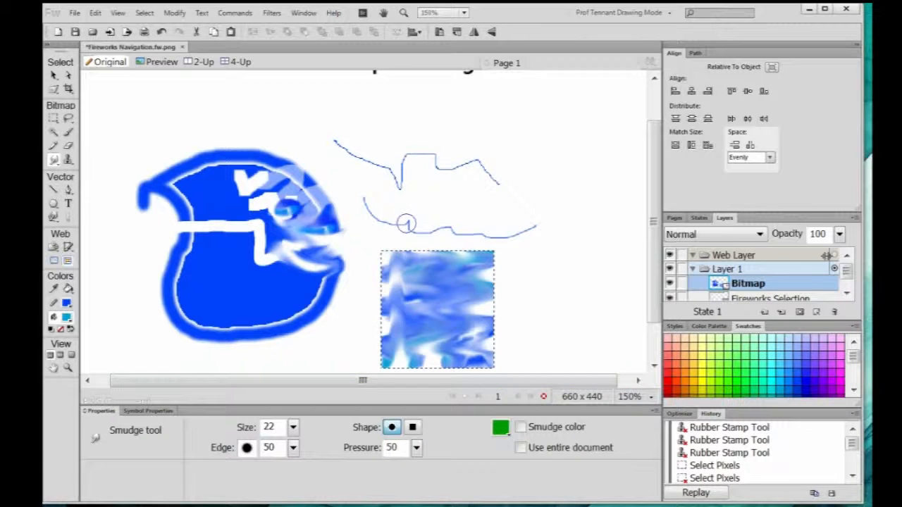
mouse_move(421, 282)
left_mouse_down()
mouse_move(426, 368)
mouse_move(432, 282)
mouse_move(445, 237)
left_mouse_up()
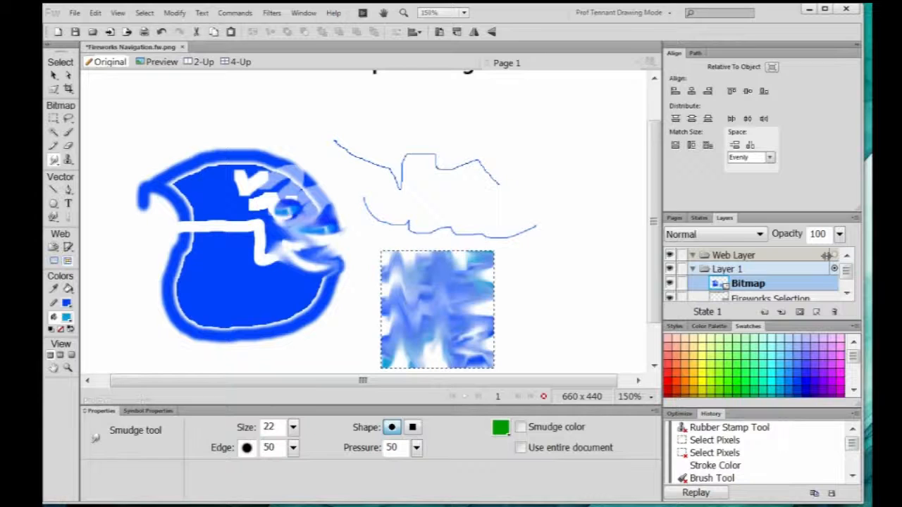
mouse_move(462, 296)
left_mouse_down()
mouse_move(465, 367)
mouse_move(476, 247)
mouse_move(484, 353)
mouse_move(488, 243)
left_mouse_up()
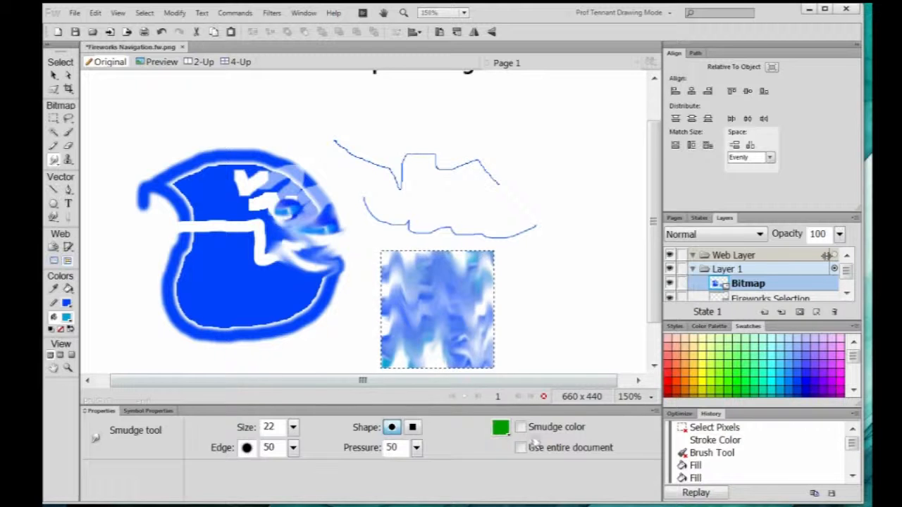
Deselect the square marquee and draw an oval marquee about 86 × 87 px to the right of the smudged square
left_click(52, 119)
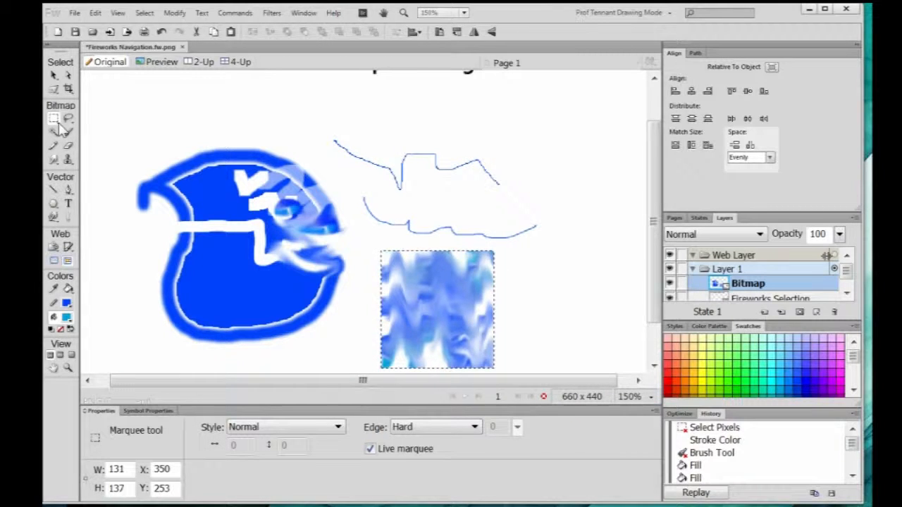
key("ctrl+z")
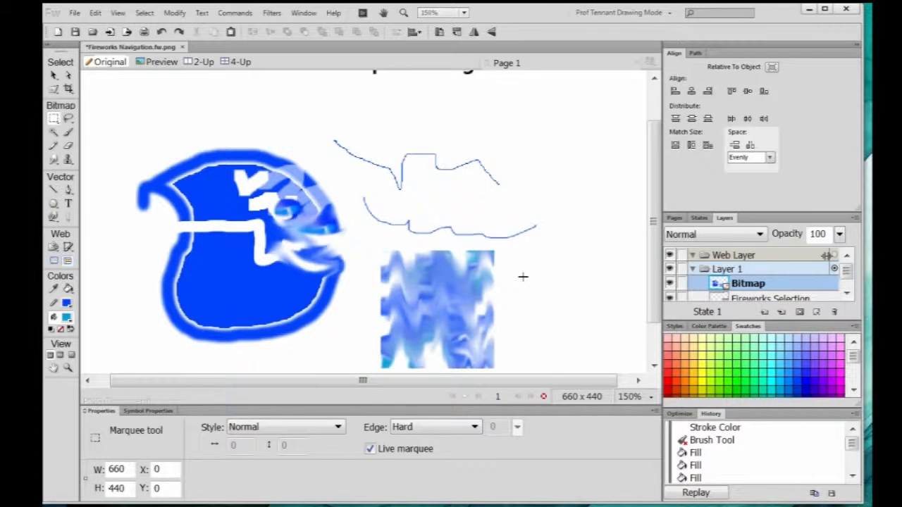
left_click(60, 120)
left_click(113, 149)
left_click_drag(499, 248, 573, 323)
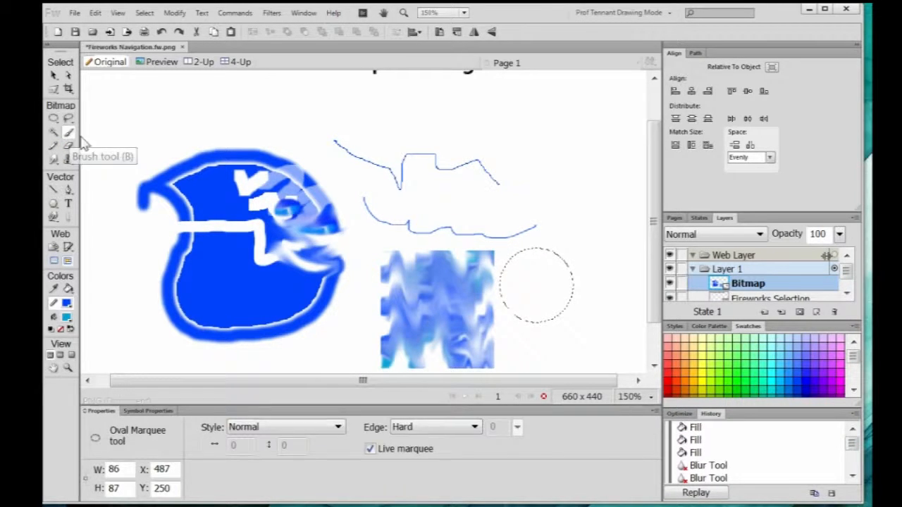
Brush crossing blue strokes inside the oval marquee and recolor them with the cyan blue fill using the Paint Bucket tool
left_click(68, 133)
mouse_move(516, 298)
left_mouse_down()
mouse_move(567, 289)
mouse_move(558, 313)
left_mouse_up()
left_click(69, 289)
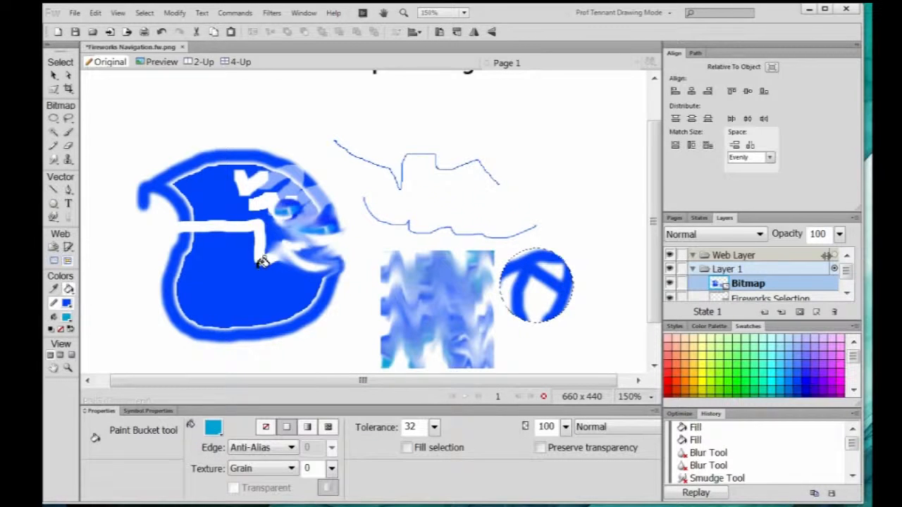
left_click(547, 285)
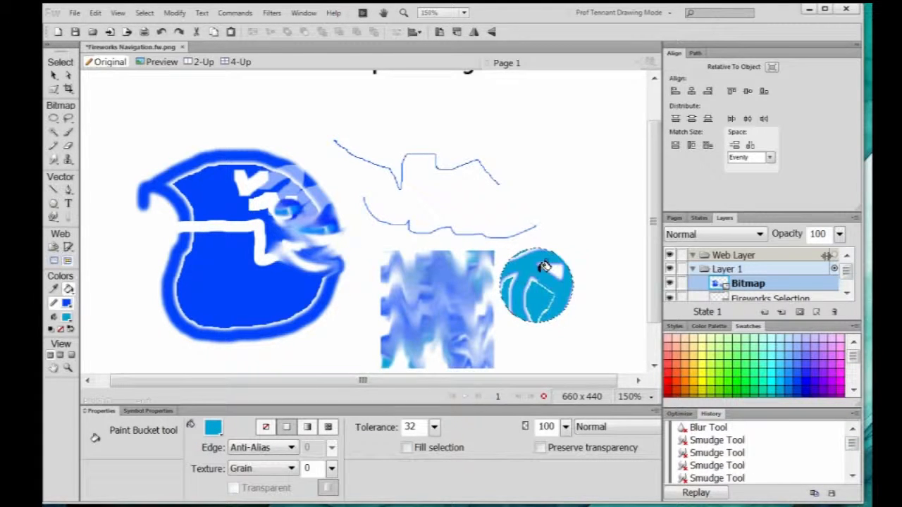
left_click(551, 268)
Undo the fills and brush strokes inside the oval marquee
key("ctrl+z")
key("ctrl+z")
key("ctrl+z")
key("ctrl+z")
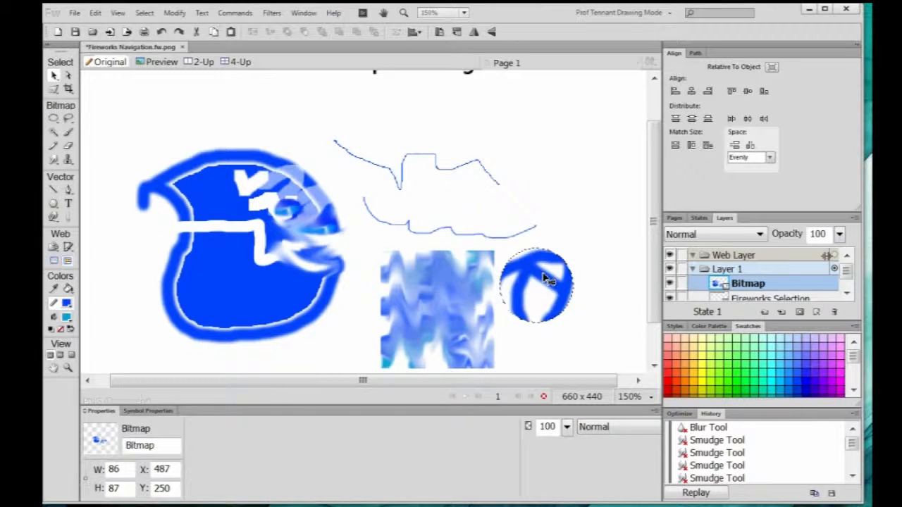
Fill the empty oval marquee with cyan blue and move the filled circle slightly right, to about X 504, Y 247
left_click(540, 265)
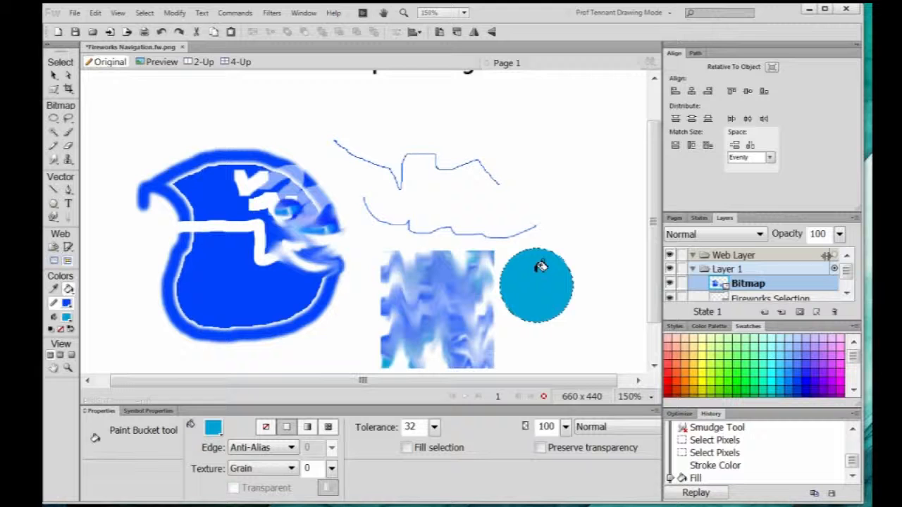
left_click(54, 75)
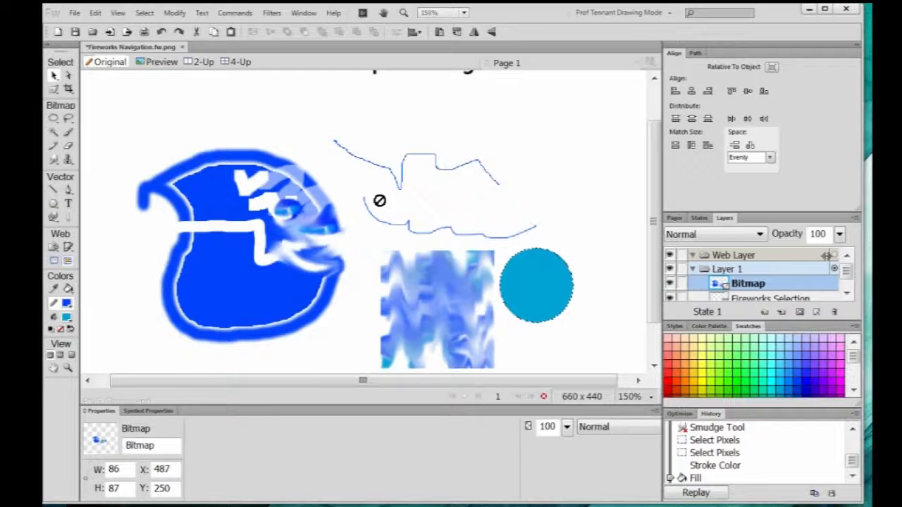
mouse_move(567, 287)
left_mouse_down()
mouse_move(586, 244)
mouse_move(625, 280)
mouse_move(579, 284)
left_mouse_up()
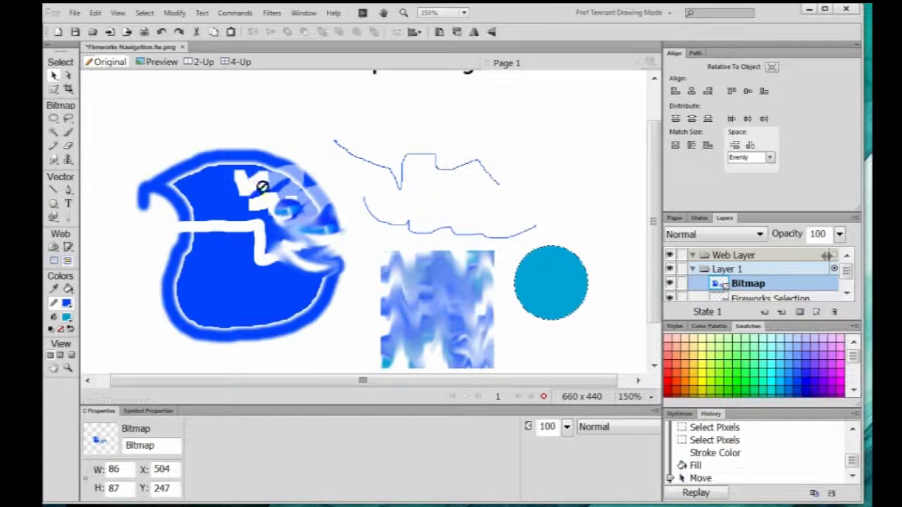
Deselect the circle's pixels and move the whole bitmap object up to about X 68, Y 107
left_click(54, 118)
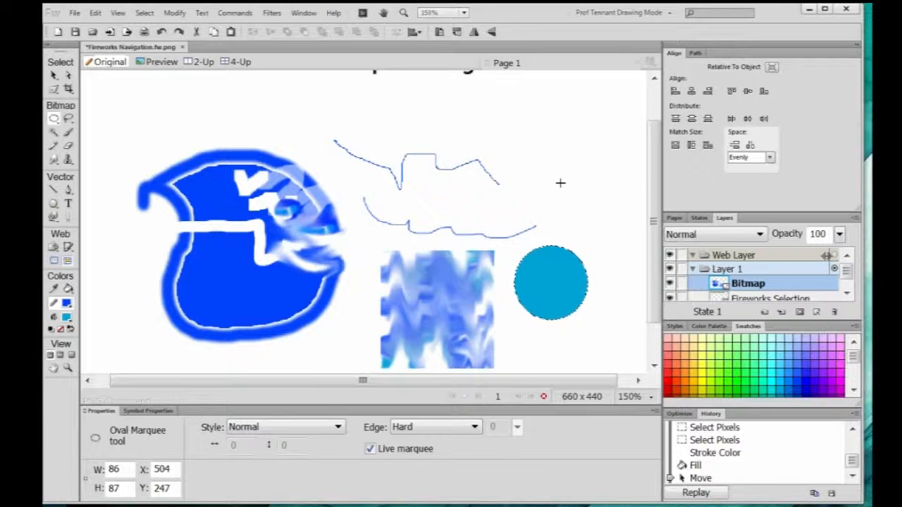
key("ctrl+a")
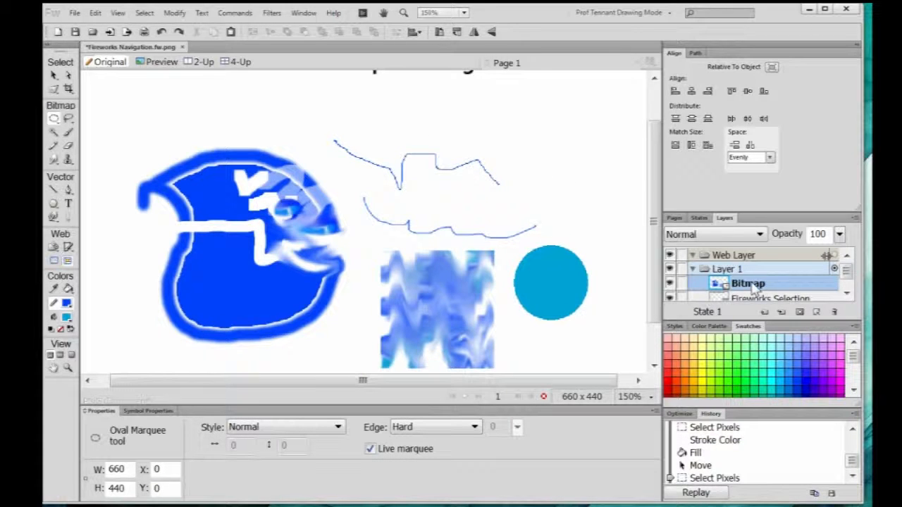
left_click(847, 282)
mouse_move(847, 281)
left_mouse_down()
mouse_move(847, 290)
mouse_move(847, 277)
left_mouse_up()
key("v")
left_click(517, 285)
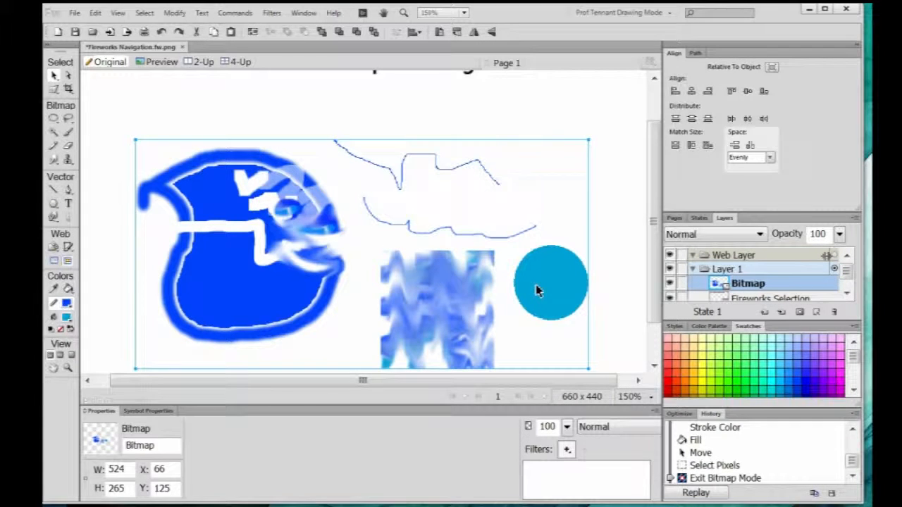
left_click_drag(537, 291, 547, 275)
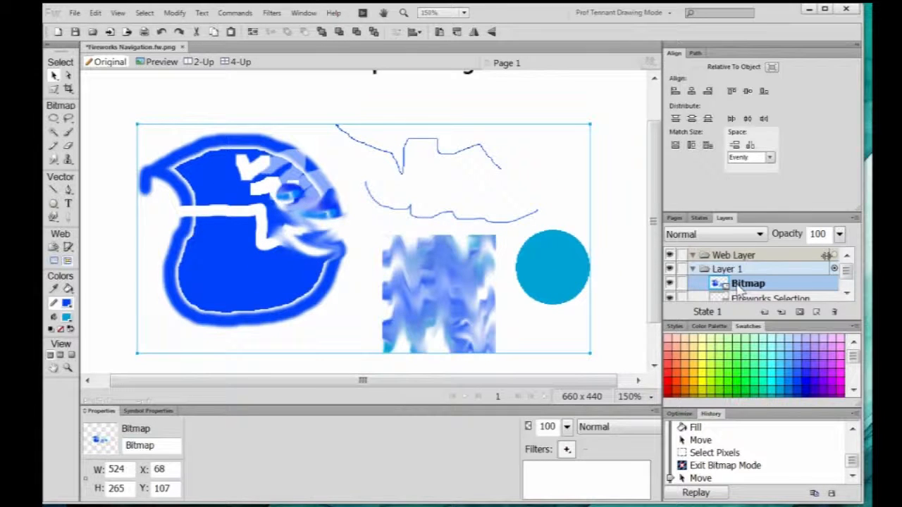
Draw a rectangular marquee about 101 × 97 px around the cyan circle and cut the circle from the bitmap
left_click(55, 124)
left_click_drag(54, 123, 113, 129)
left_click_drag(510, 227, 597, 308)
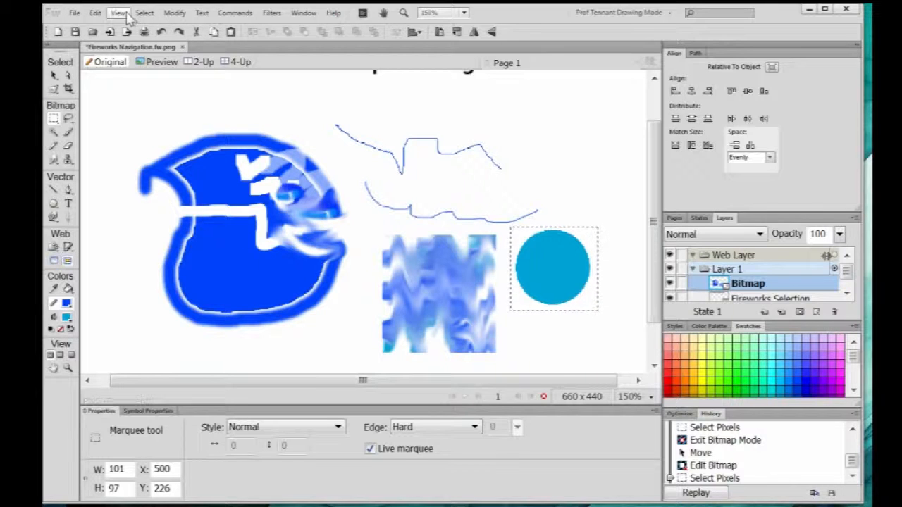
left_click(95, 14)
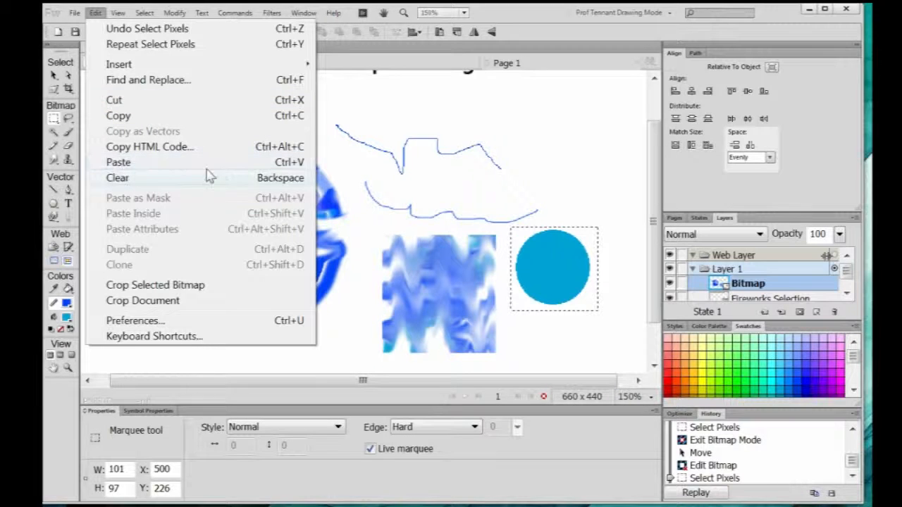
left_click(113, 102)
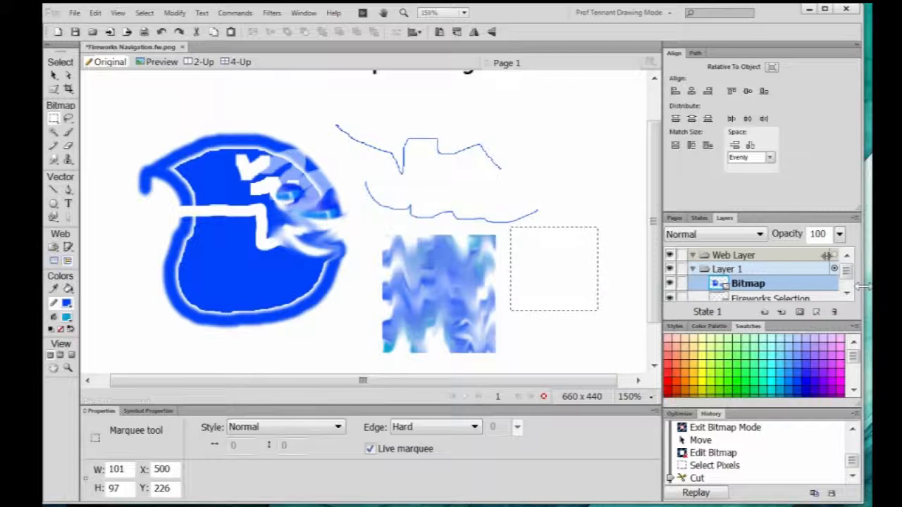
Insert a new empty bitmap in Layer 1 and paste the cut circle into it
left_click(817, 314)
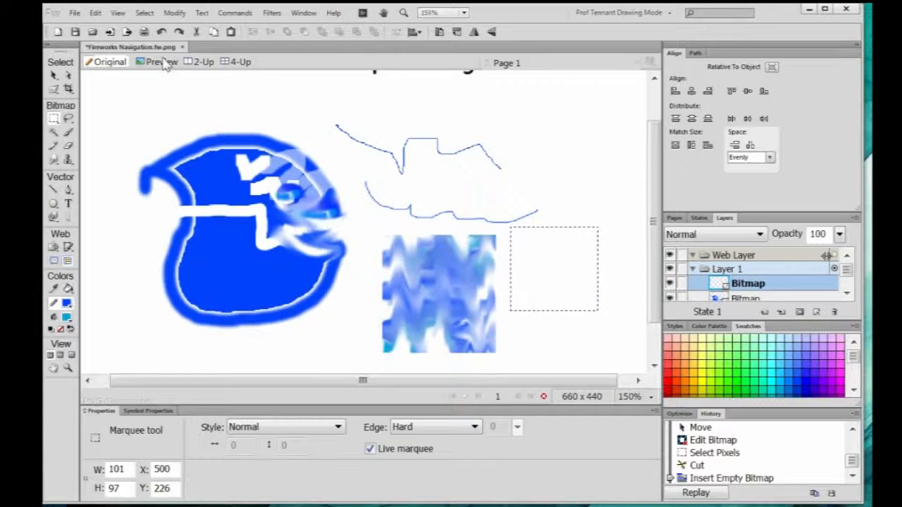
left_click(97, 14)
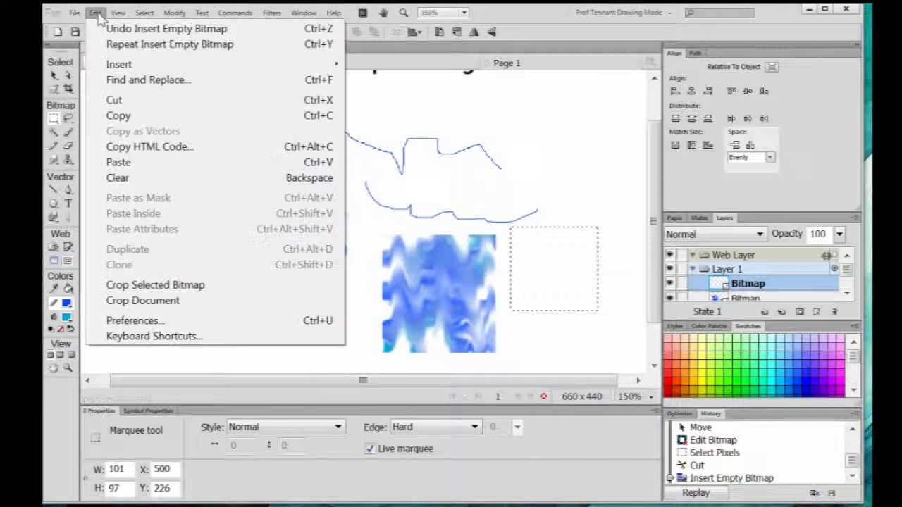
left_click(119, 163)
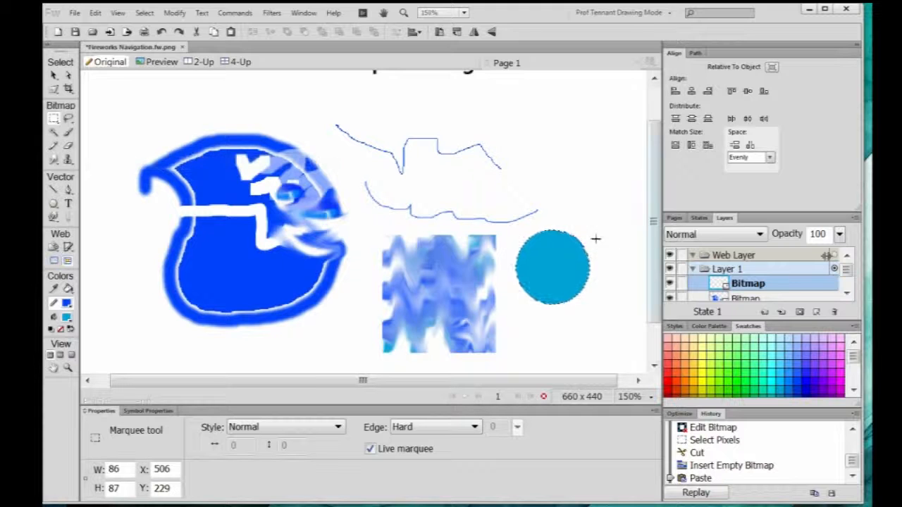
Float the Layers panel, toggle each Bitmap object's visibility off and on to compare their contents, and dock the panel again
left_click_drag(792, 209, 793, 194)
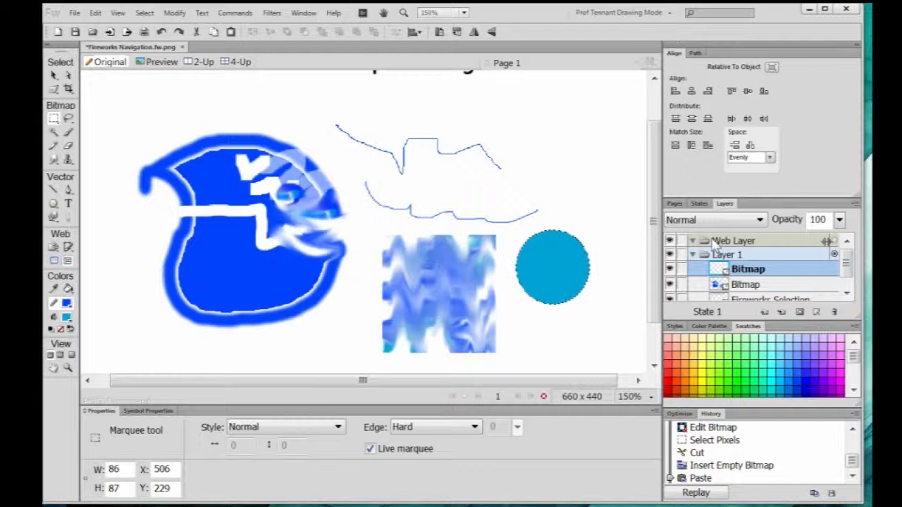
left_click_drag(725, 204, 207, 119)
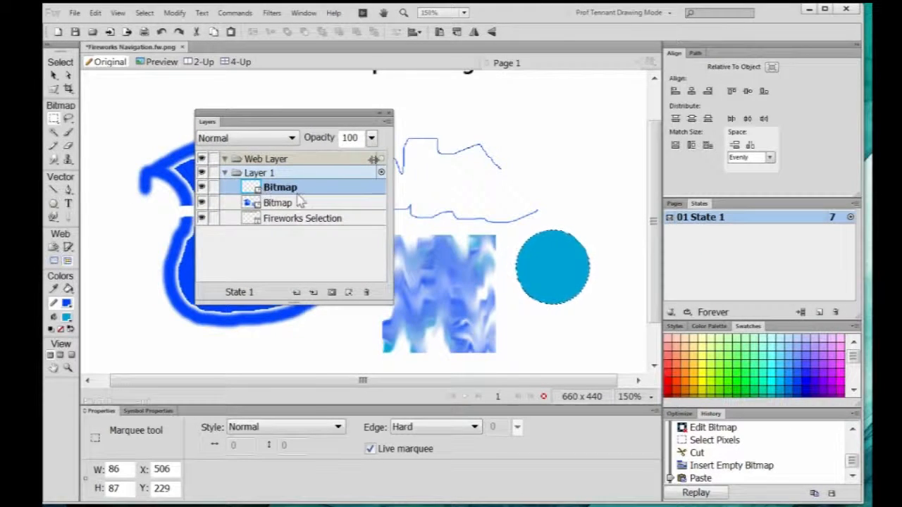
left_click(202, 187)
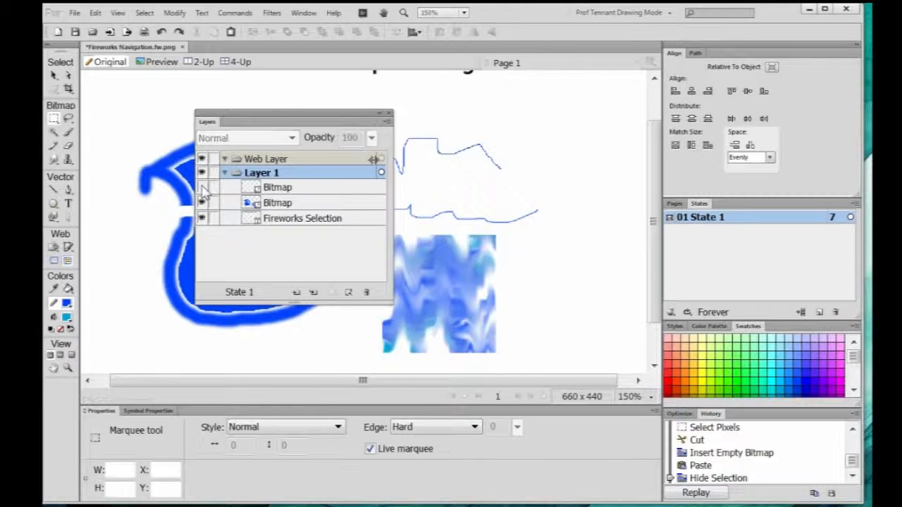
left_click(202, 187)
left_click(203, 203)
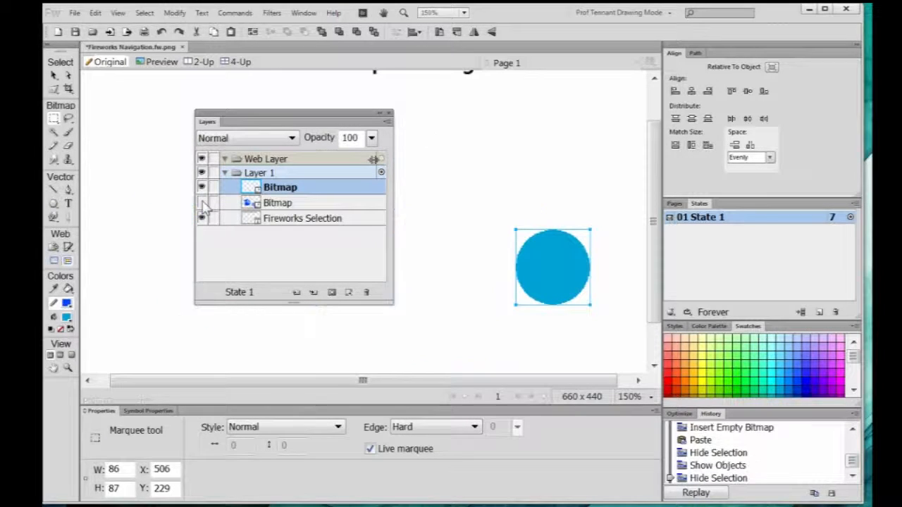
left_click(202, 203)
left_click_drag(214, 124, 752, 205)
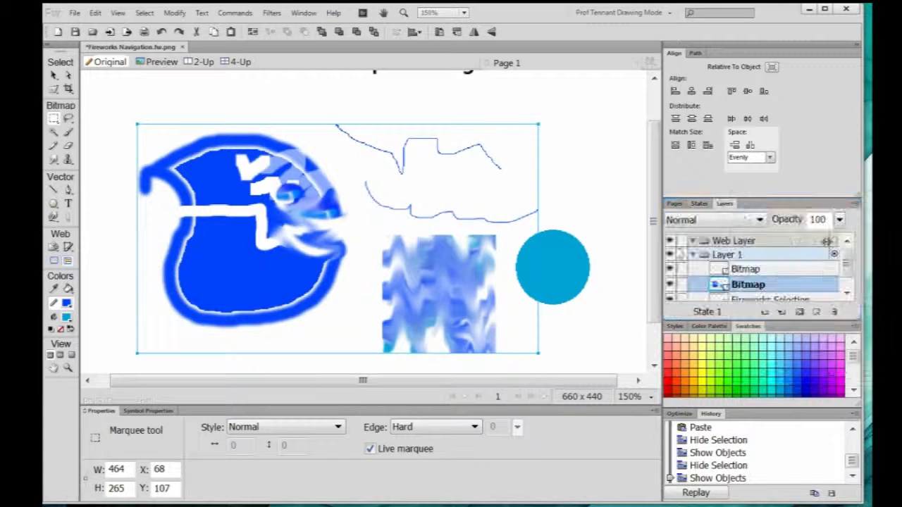
Move the cyan circle left over the smudged square's right edge, to about X 463, Y 227
left_click(54, 75)
left_click_drag(574, 268, 537, 266)
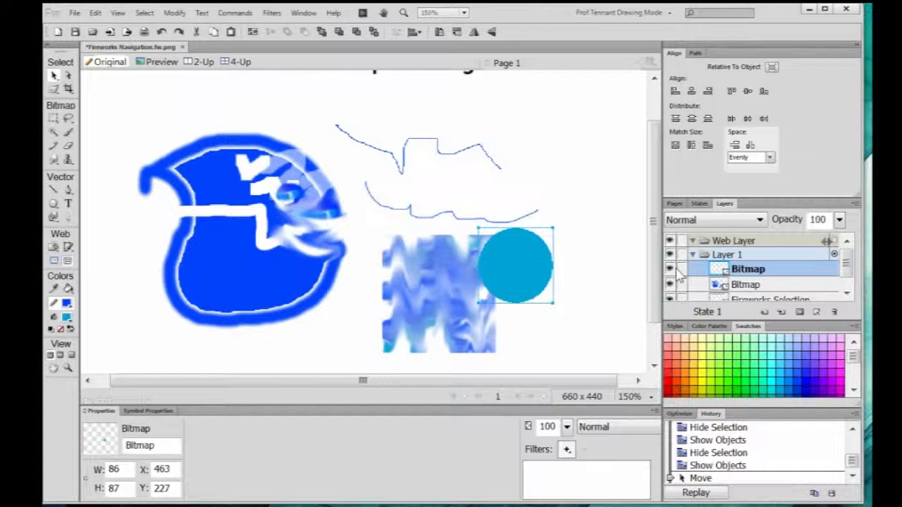
Try the Screen and Overlay blend modes on the circle bitmap
left_click(740, 220)
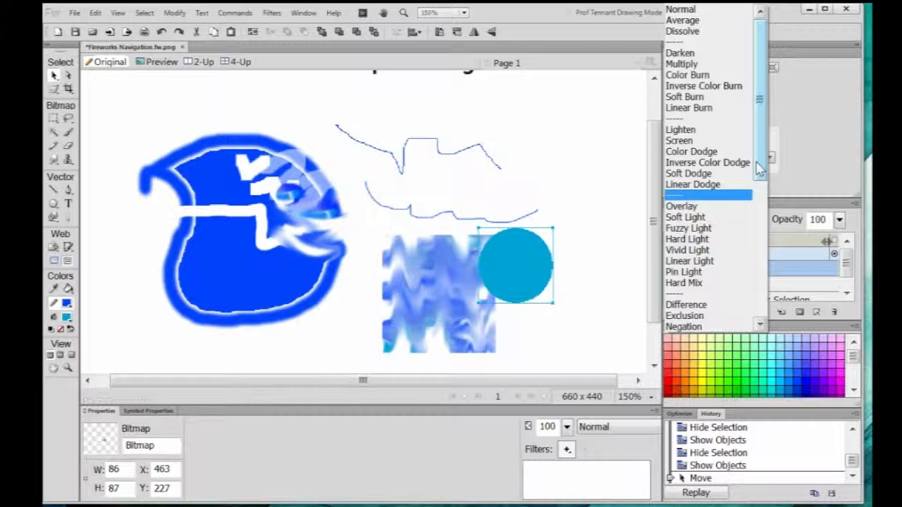
scroll(679, 149, "down", 4)
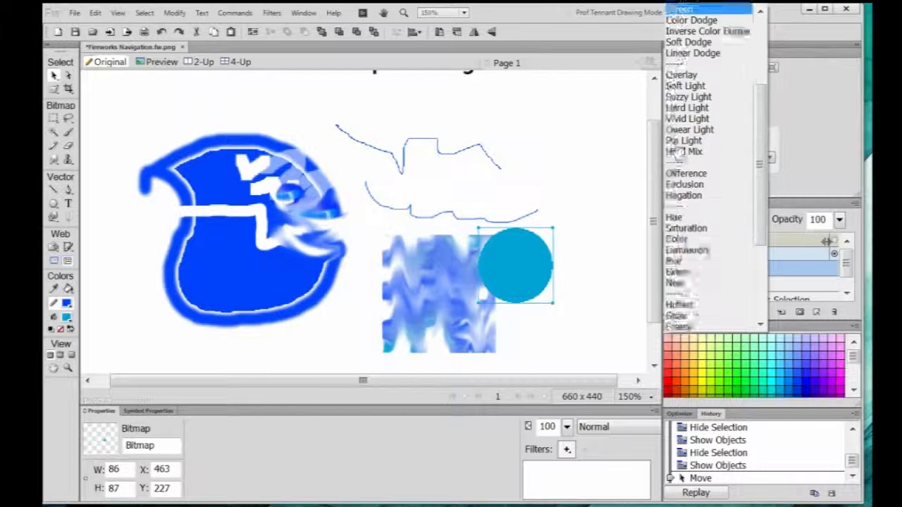
left_click(674, 149)
left_click(712, 221)
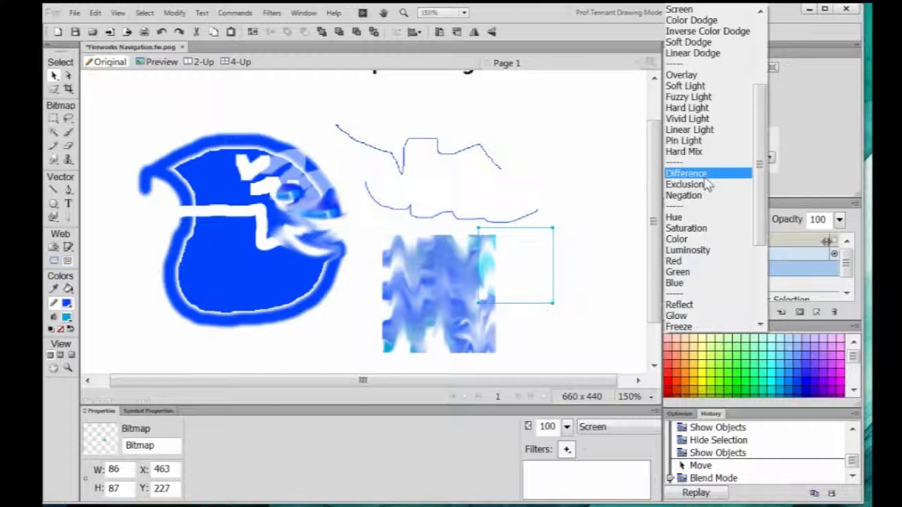
left_click(686, 76)
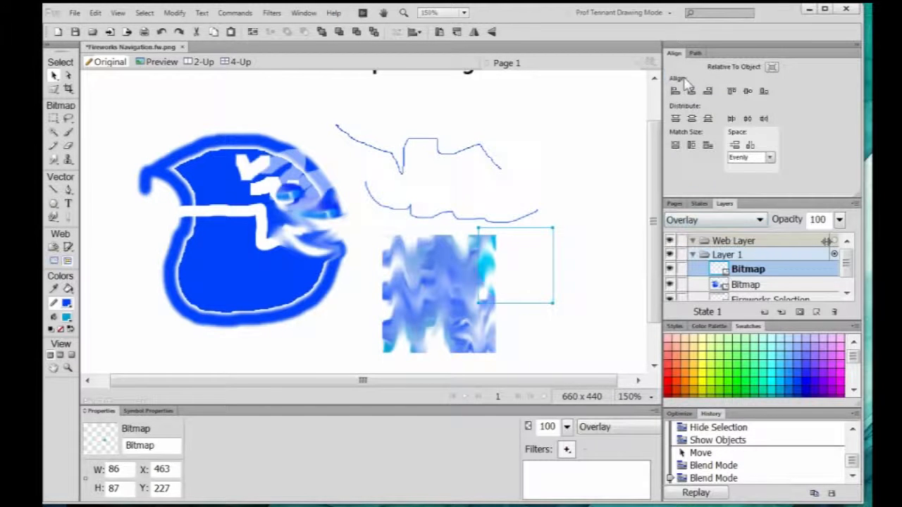
Set the circle bitmap's blend mode to Multiply
left_click(735, 220)
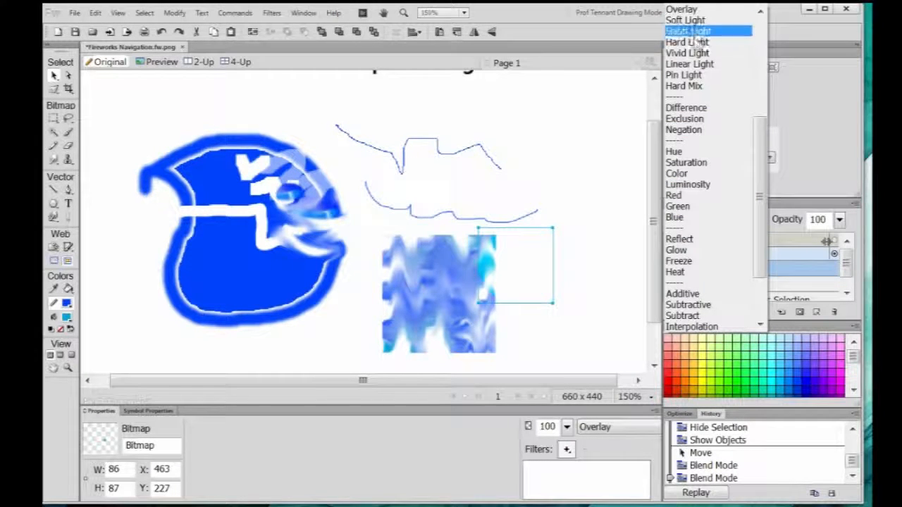
left_click_drag(760, 137, 760, 25)
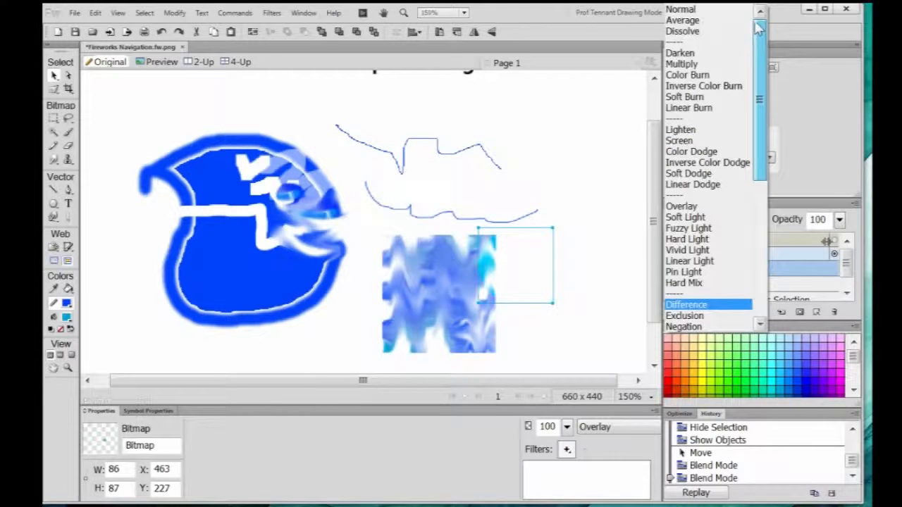
left_click(694, 64)
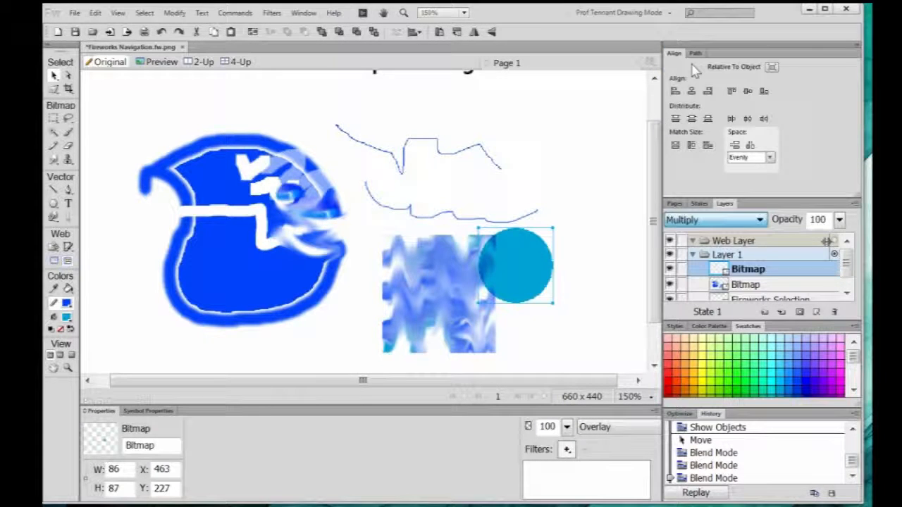